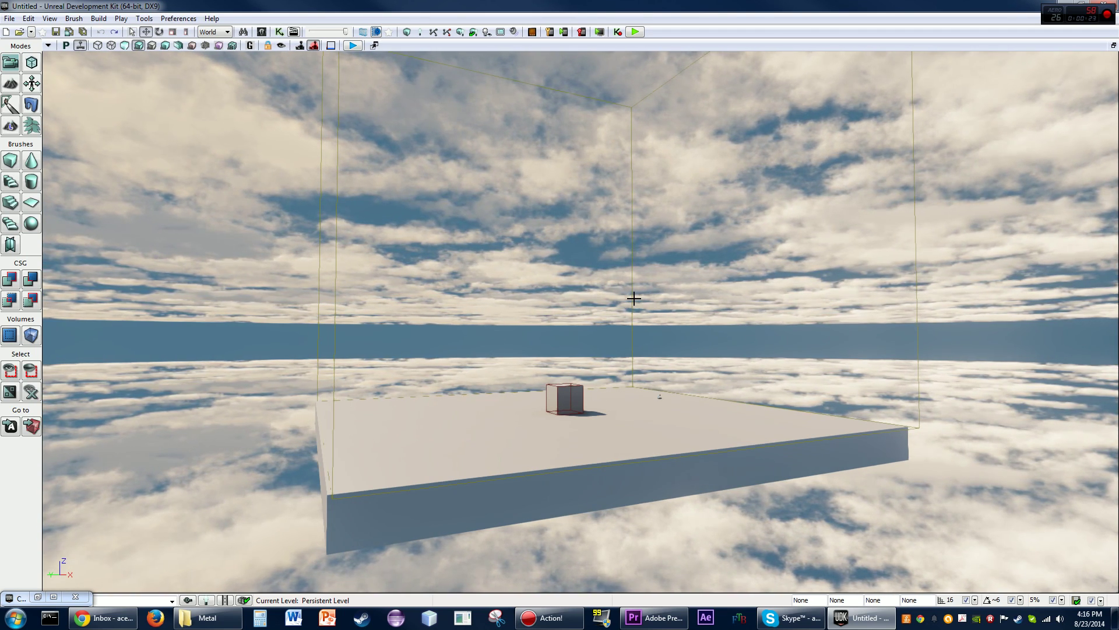
# Check which file formats the Content Browser's asset import accepts, without importing anything.
pyautogui.moveTo(632, 328)
pyautogui.mouseDown(button='right')
pyautogui.moveTo(632, 309)
pyautogui.moveTo(560, 367)
pyautogui.moveTo(571, 373)
pyautogui.moveTo(629, 319)
pyautogui.mouseUp(button='right')
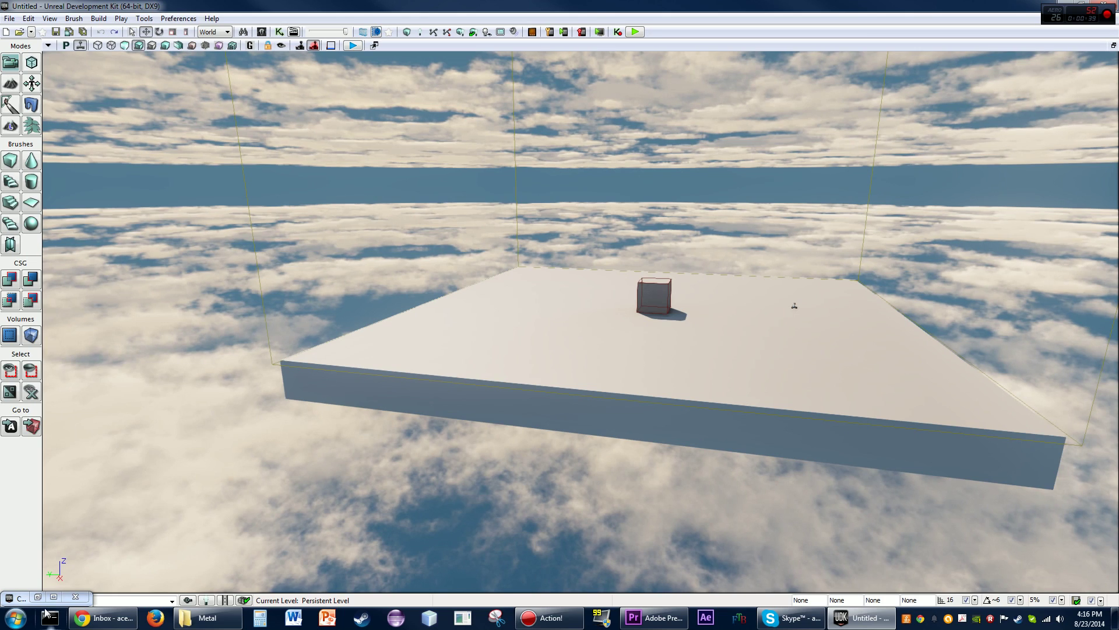
pyautogui.doubleClick(25, 602)
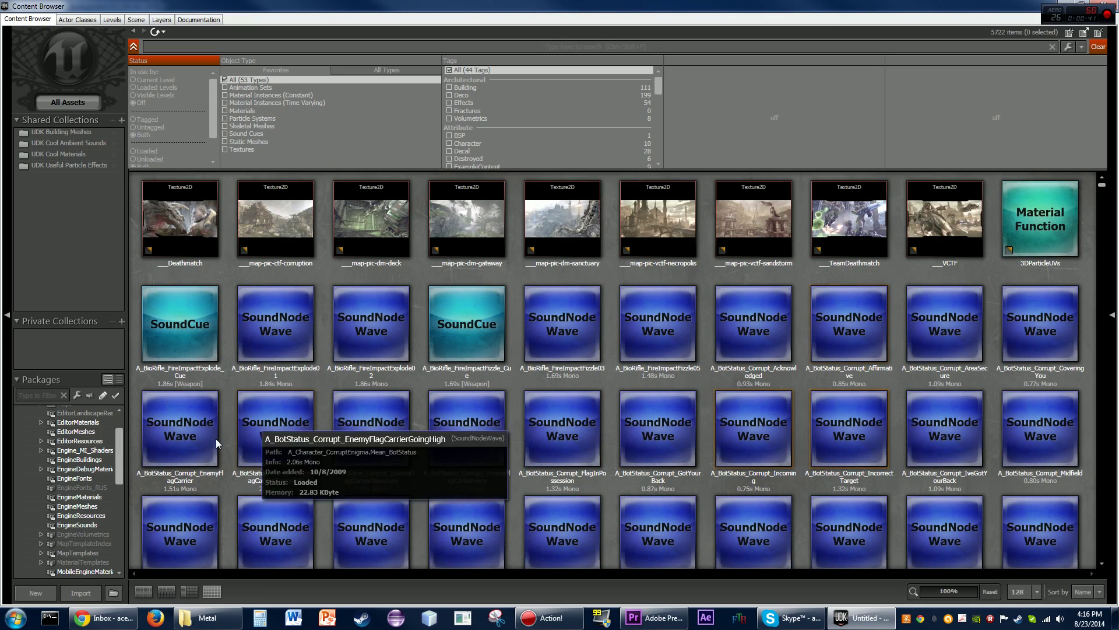
pyautogui.click(81, 593)
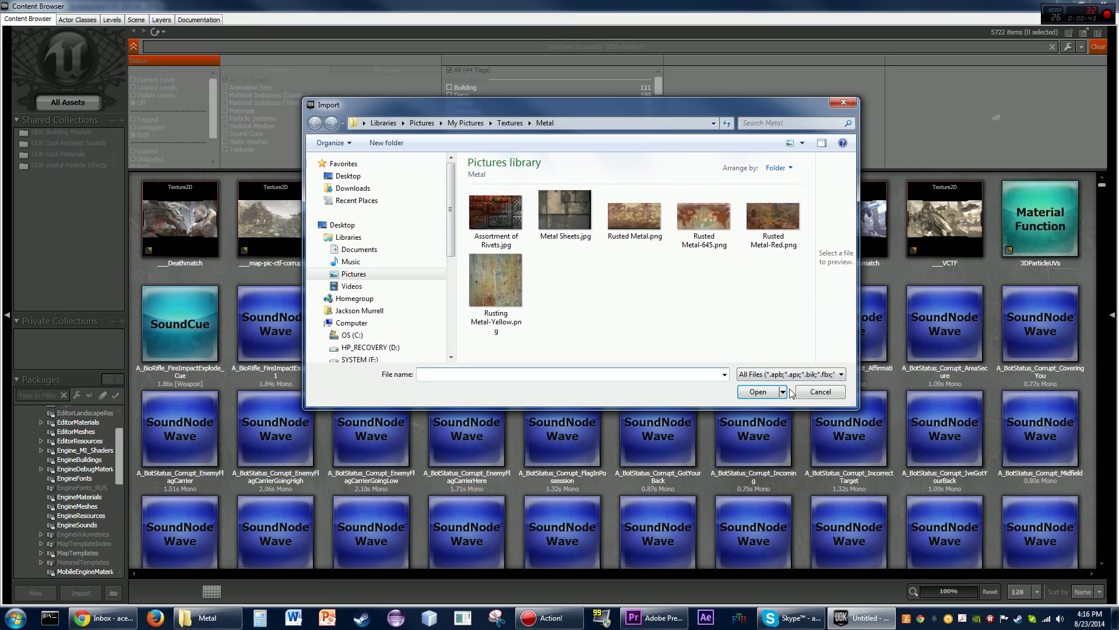
pyautogui.click(802, 381)
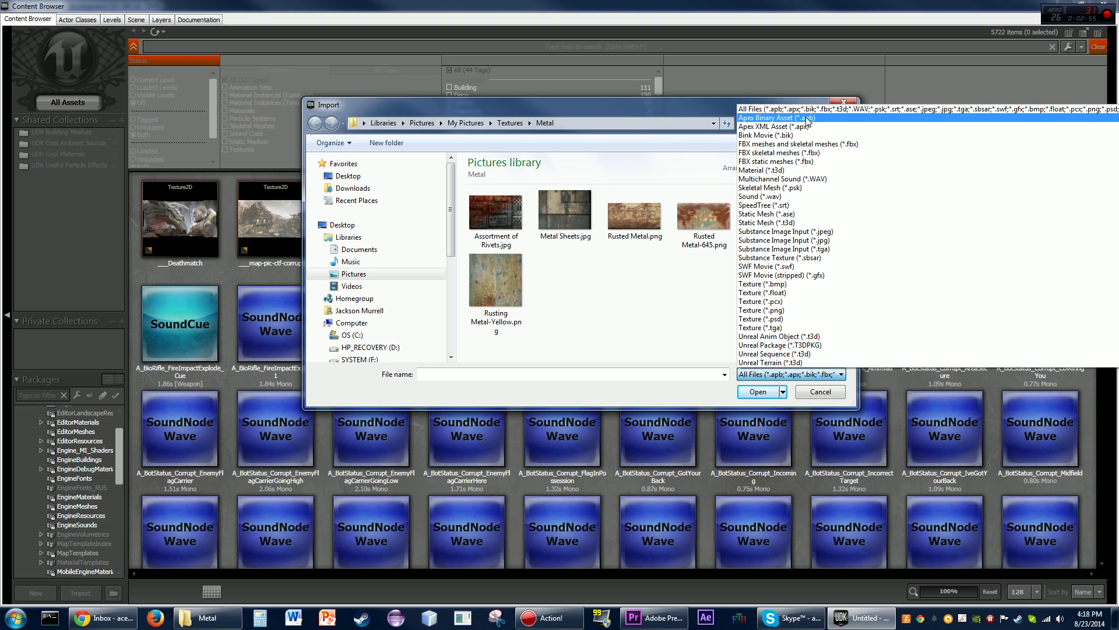
pyautogui.click(599, 324)
pyautogui.click(844, 102)
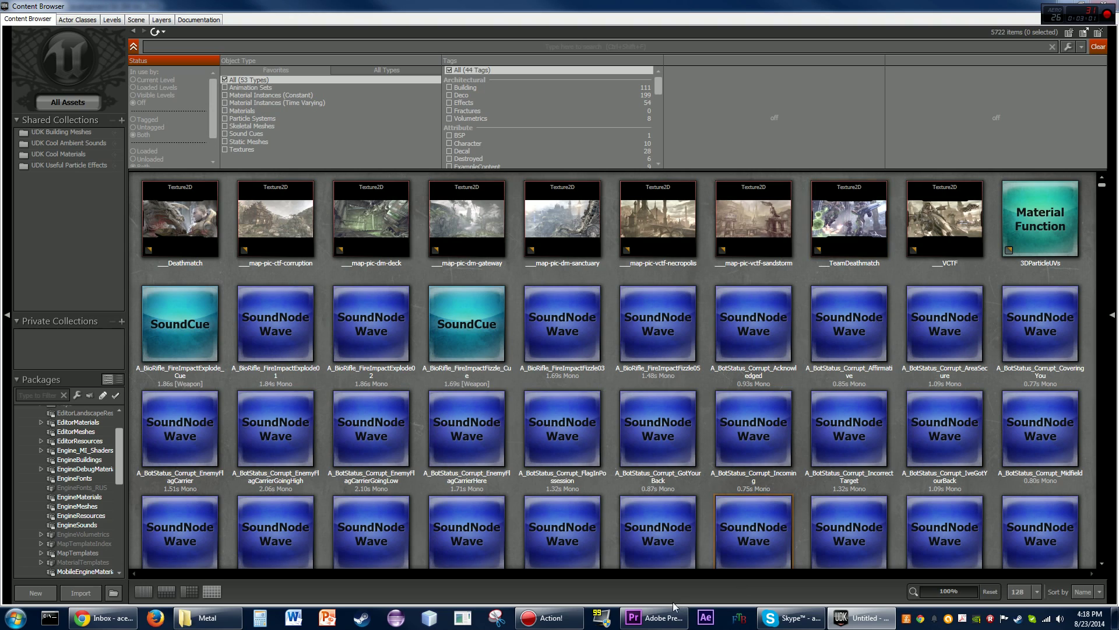
# Go back to the Art and Music Programs folder in Windows Explorer and launch Paint from its shortcut.
pyautogui.click(207, 617)
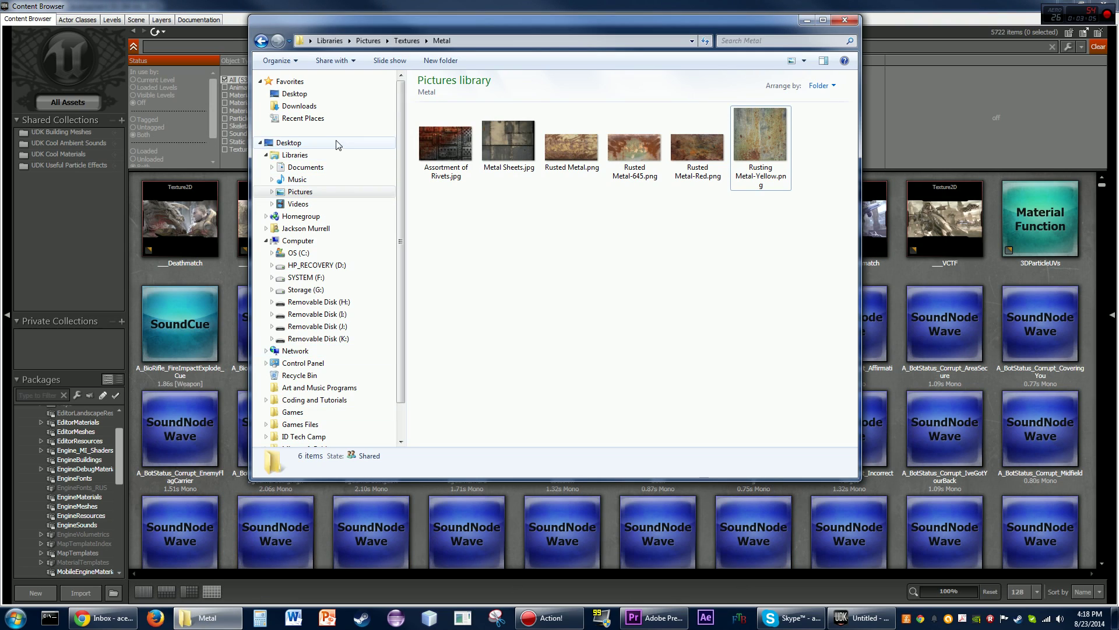
pyautogui.click(263, 41)
pyautogui.click(263, 41)
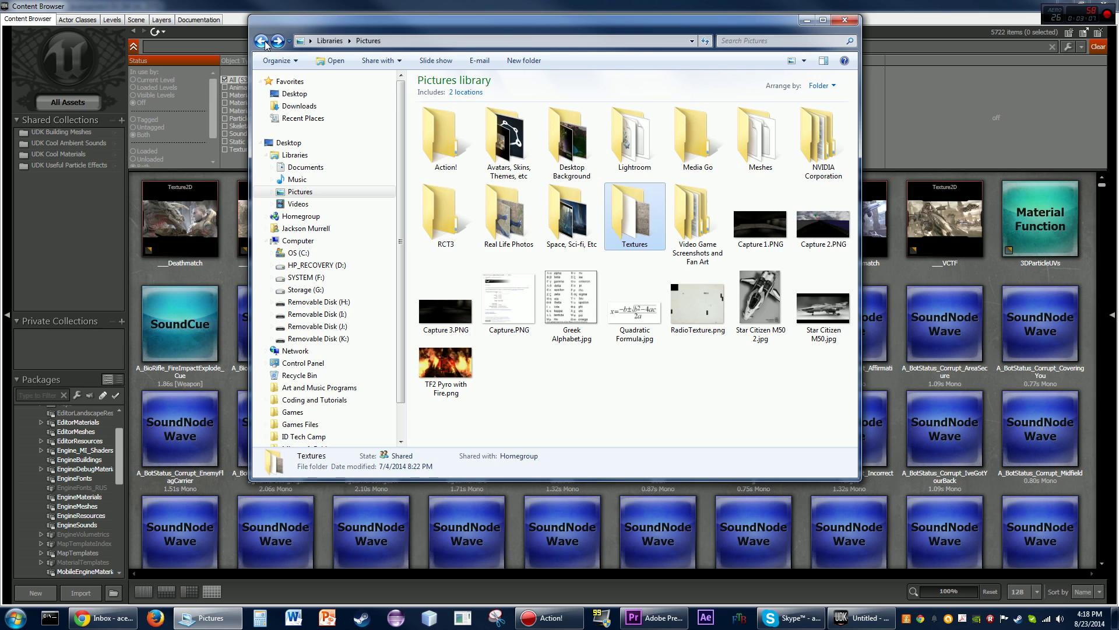
pyautogui.click(262, 41)
pyautogui.click(262, 41)
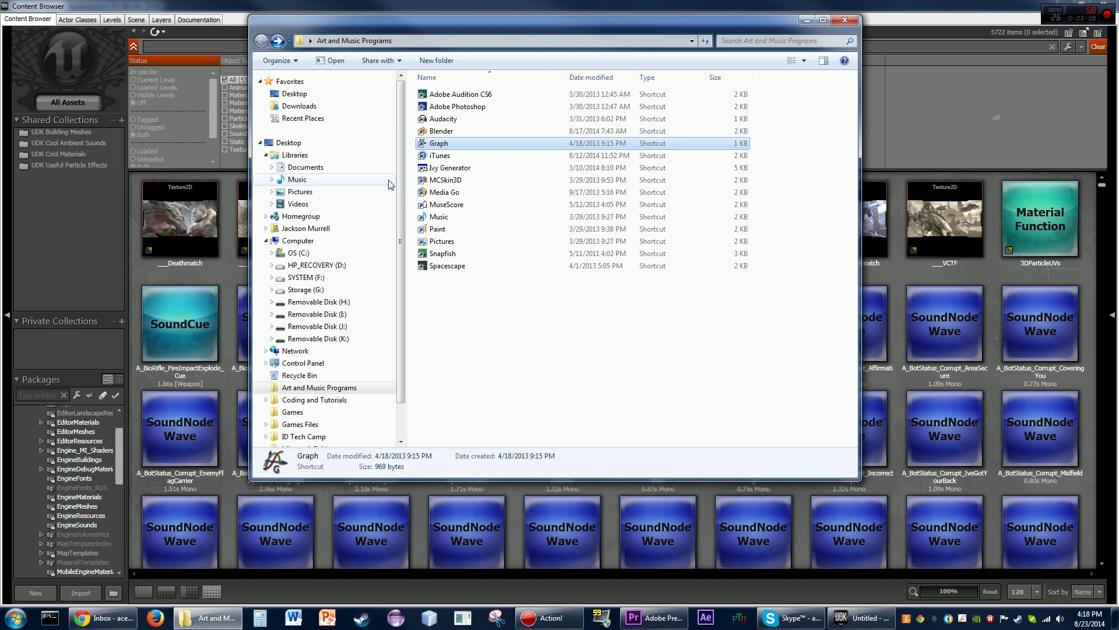
pyautogui.doubleClick(437, 229)
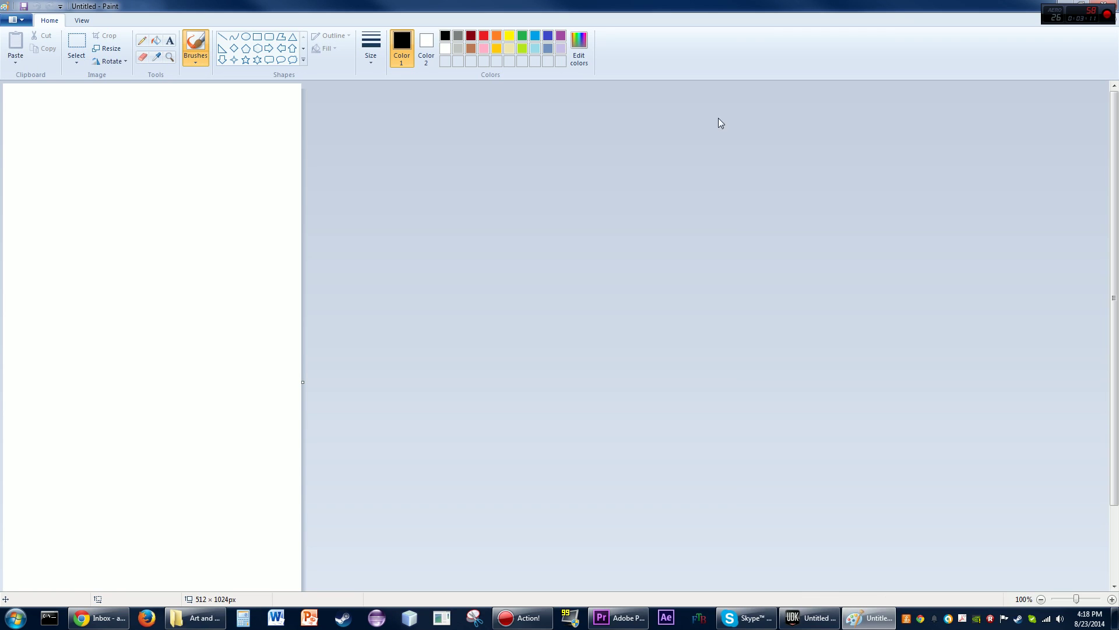
# Open Rusted Metal-645.png from the Metal folder inside the Pictures library's Textures folder.
pyautogui.click(12, 20)
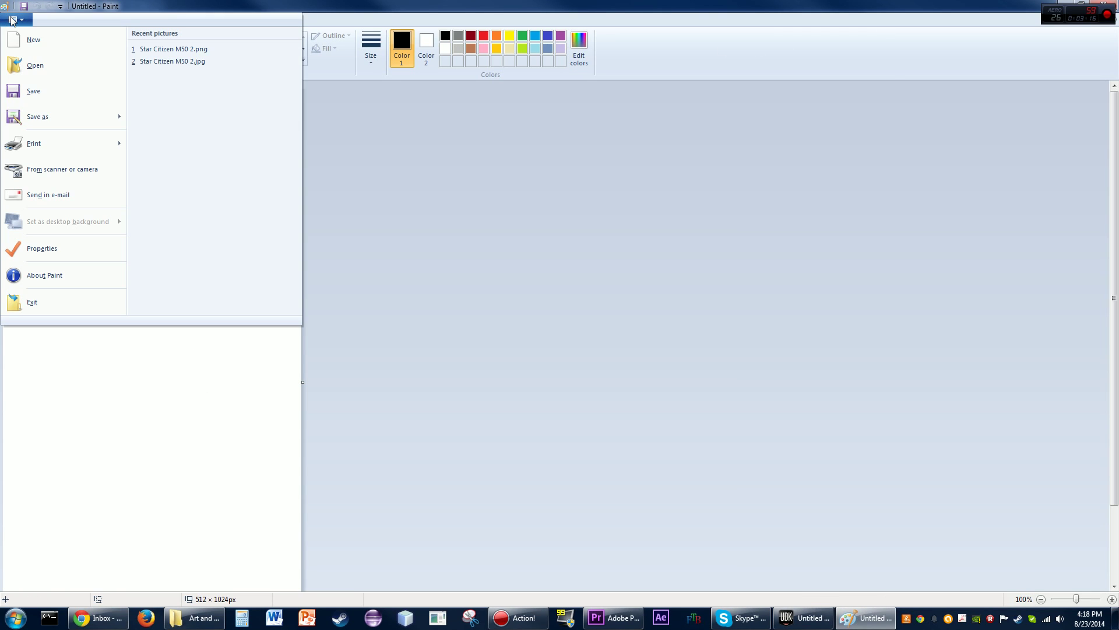
pyautogui.click(29, 65)
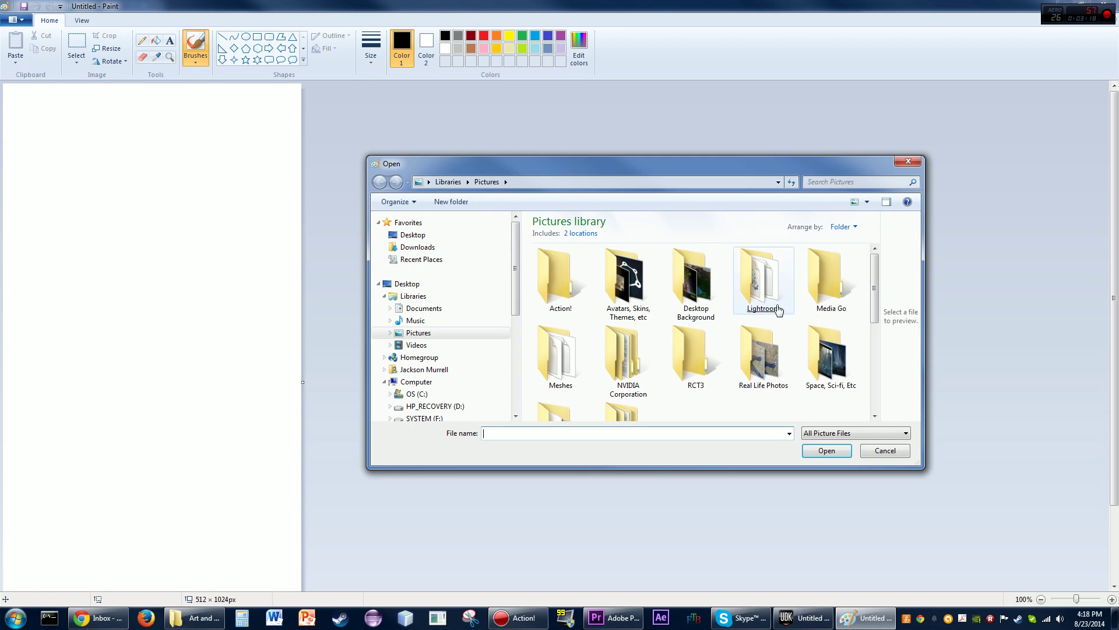
pyautogui.scroll(-1, 874, 285)
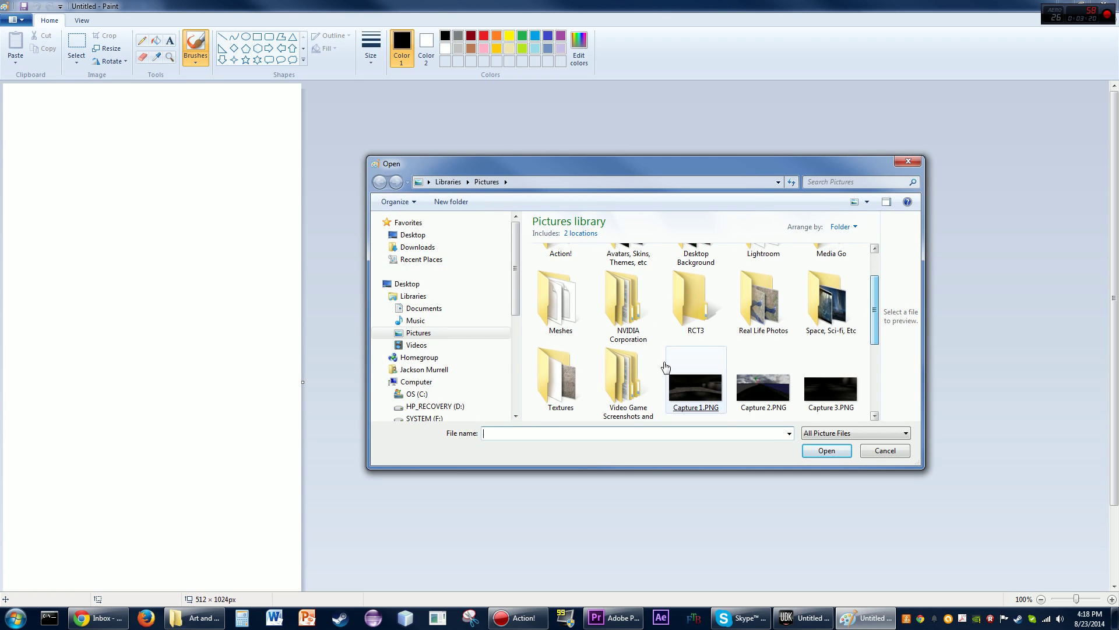
pyautogui.doubleClick(559, 378)
pyautogui.doubleClick(696, 279)
pyautogui.doubleClick(768, 276)
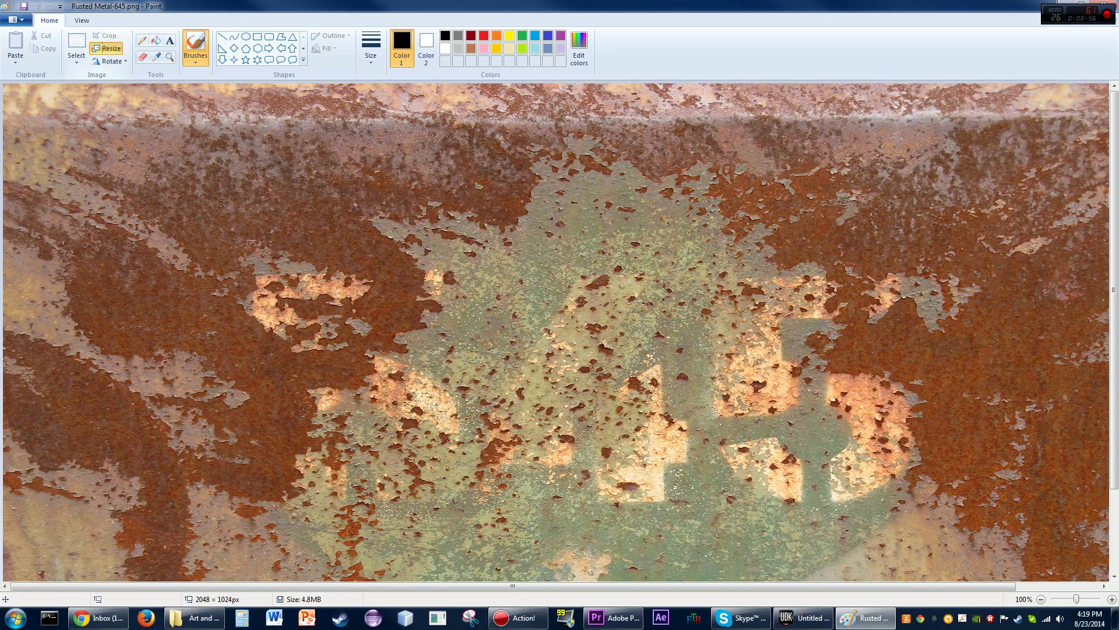
# Check the Rusted Metal-645 image's width and height in pixels without resizing it.
pyautogui.click(107, 49)
pyautogui.click(125, 88)
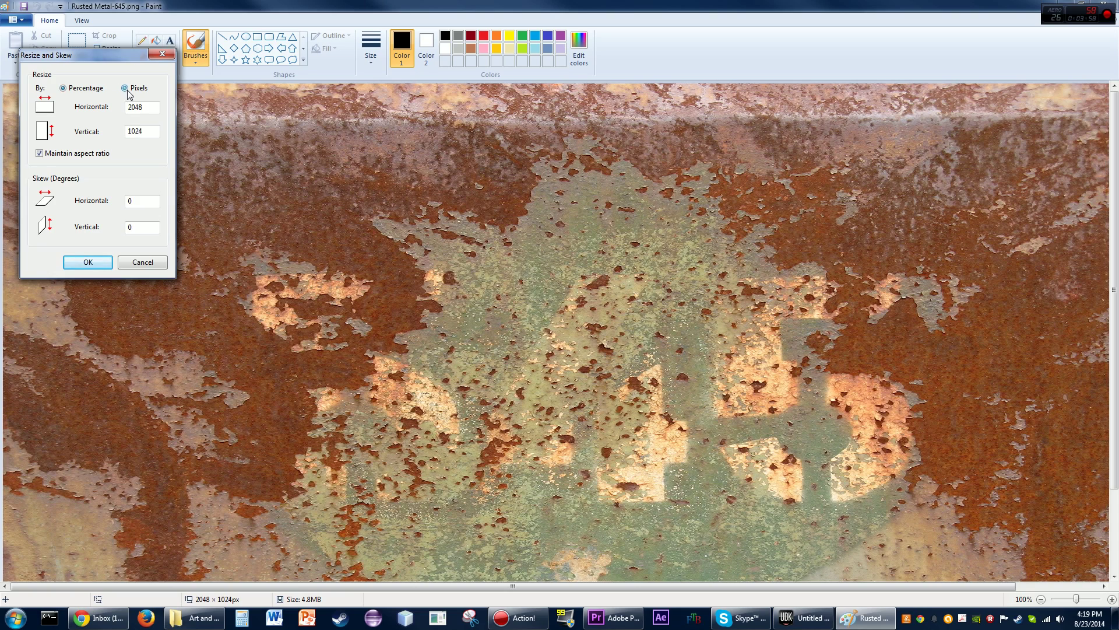
pyautogui.moveTo(106, 60); pyautogui.dragTo(318, 112)
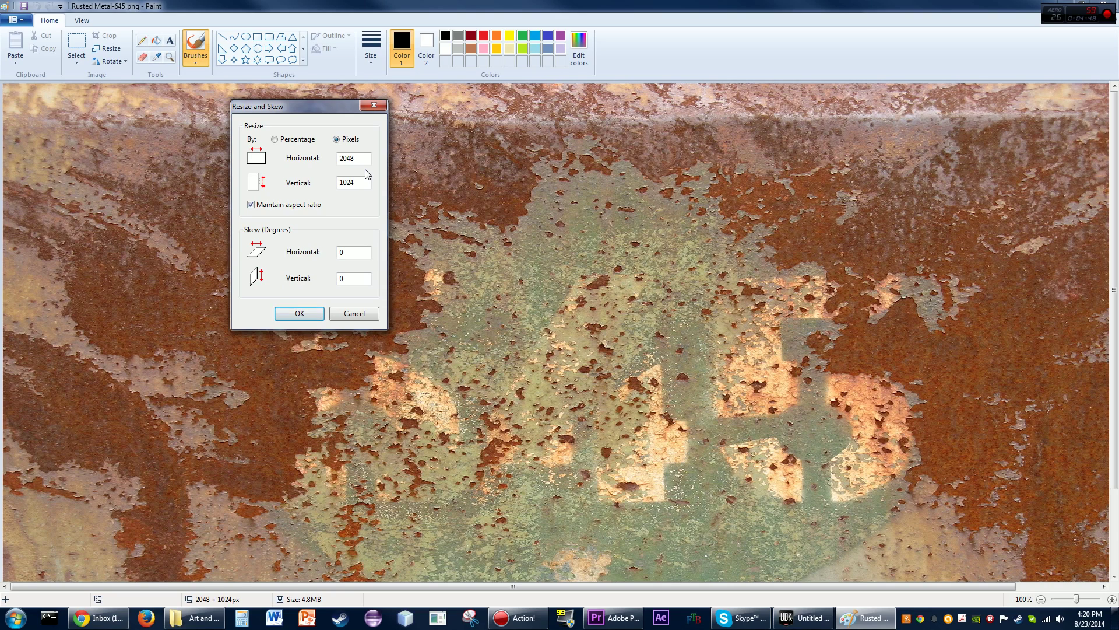
pyautogui.click(373, 106)
# Open Metal Sheets.jpg from the Metal textures folder.
pyautogui.click(28, 22)
pyautogui.click(39, 63)
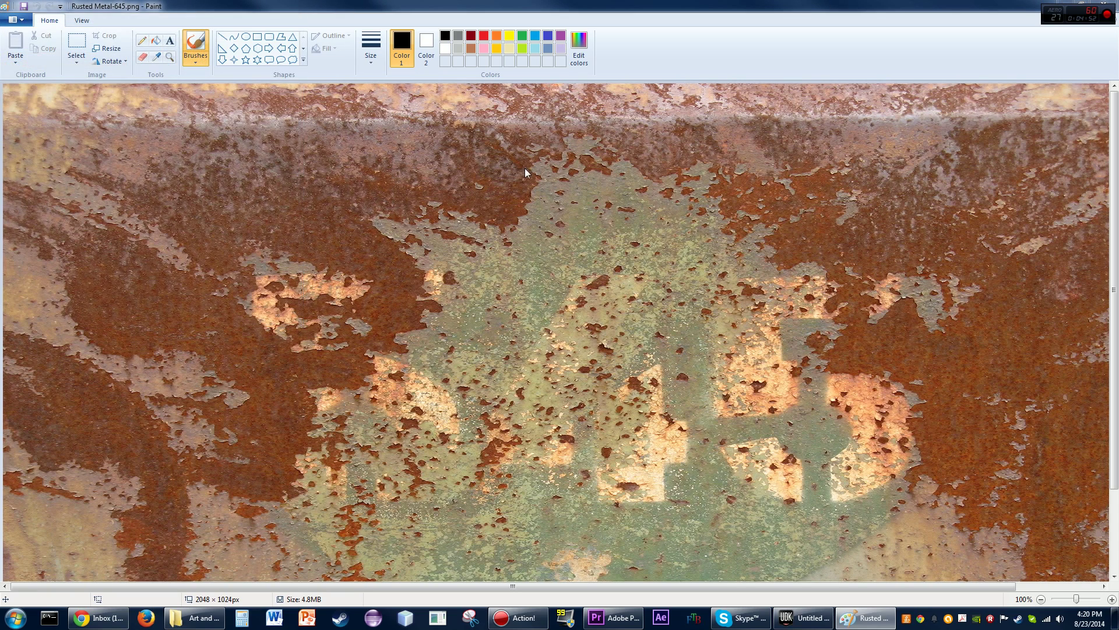
pyautogui.doubleClick(617, 256)
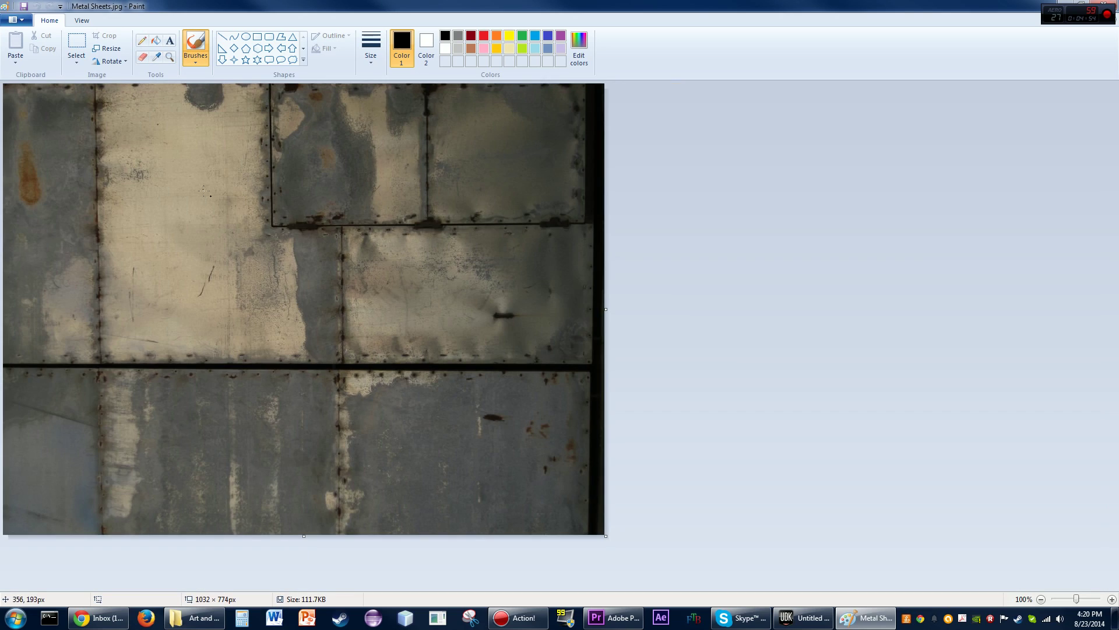
# Resize the Metal Sheets image to 1024 by 512 pixels without maintaining its aspect ratio.
pyautogui.click(112, 51)
pyautogui.click(127, 89)
pyautogui.moveTo(111, 61); pyautogui.dragTo(820, 118)
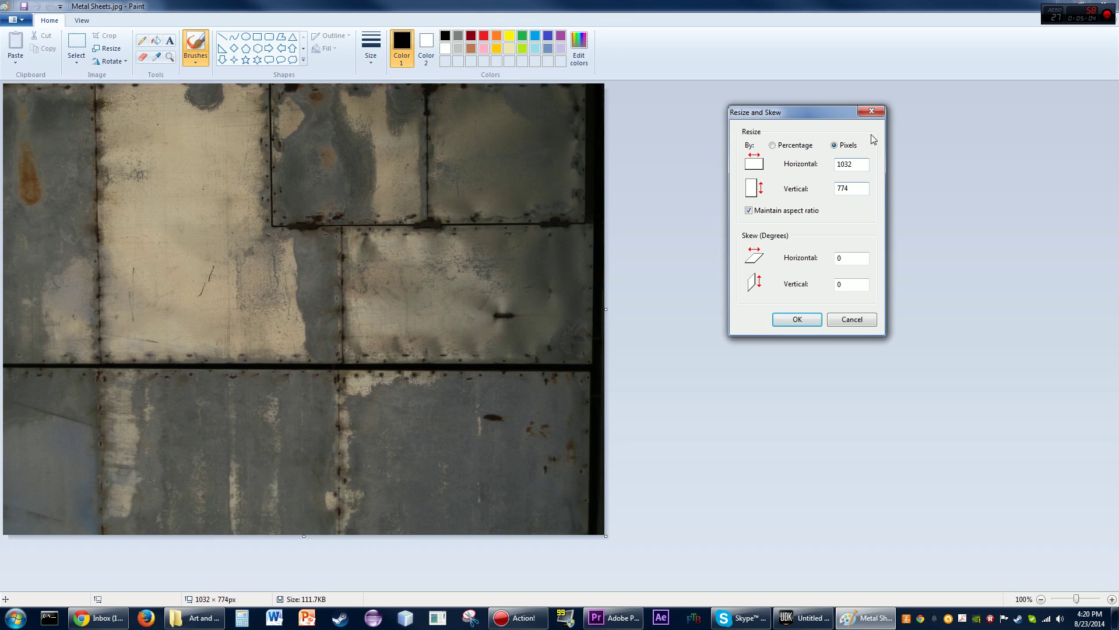
pyautogui.click(749, 210)
pyautogui.click(862, 164)
pyautogui.press('BackSpace')
pyautogui.press('BackSpace')
pyautogui.write('24')
pyautogui.click(857, 188)
pyautogui.doubleClick(857, 188)
pyautogui.write('512')
pyautogui.click(799, 320)
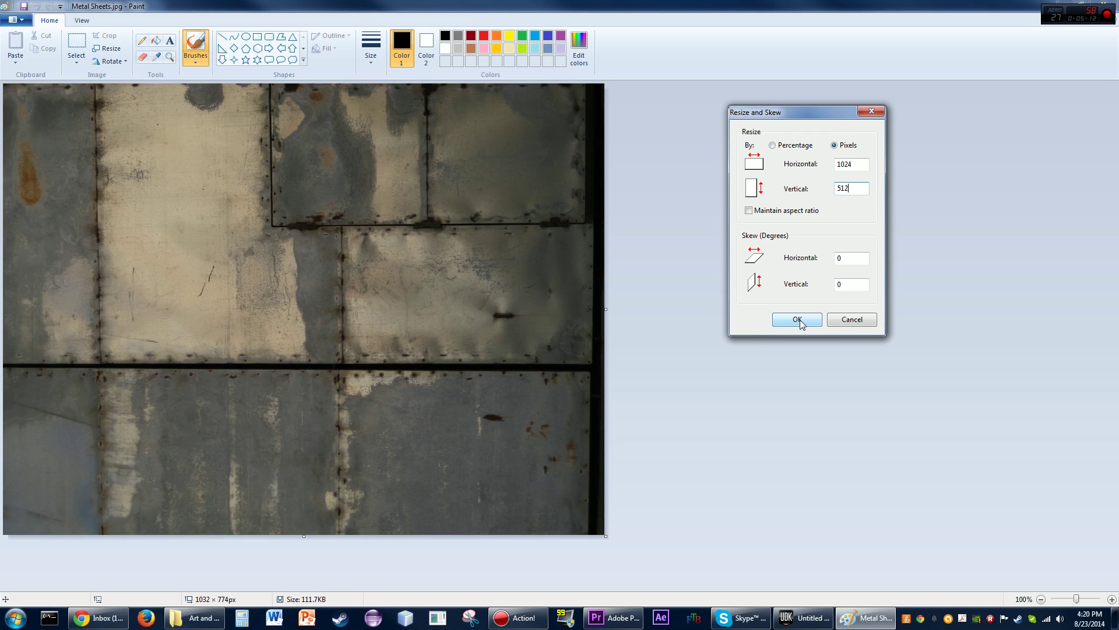
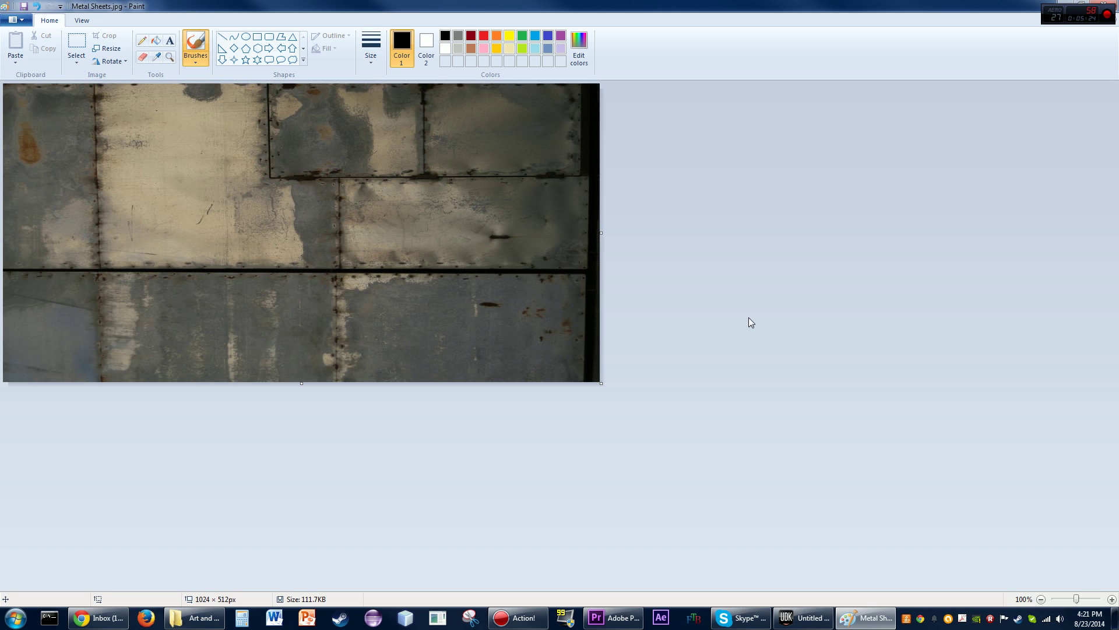
# Resize the Metal Sheets image to 2048 by 1024 pixels with its aspect ratio maintained.
pyautogui.rightClick(170, 5)
pyautogui.click(111, 47)
pyautogui.click(125, 88)
pyautogui.click(146, 131)
pyautogui.doubleClick(121, 134)
pyautogui.write('1024')
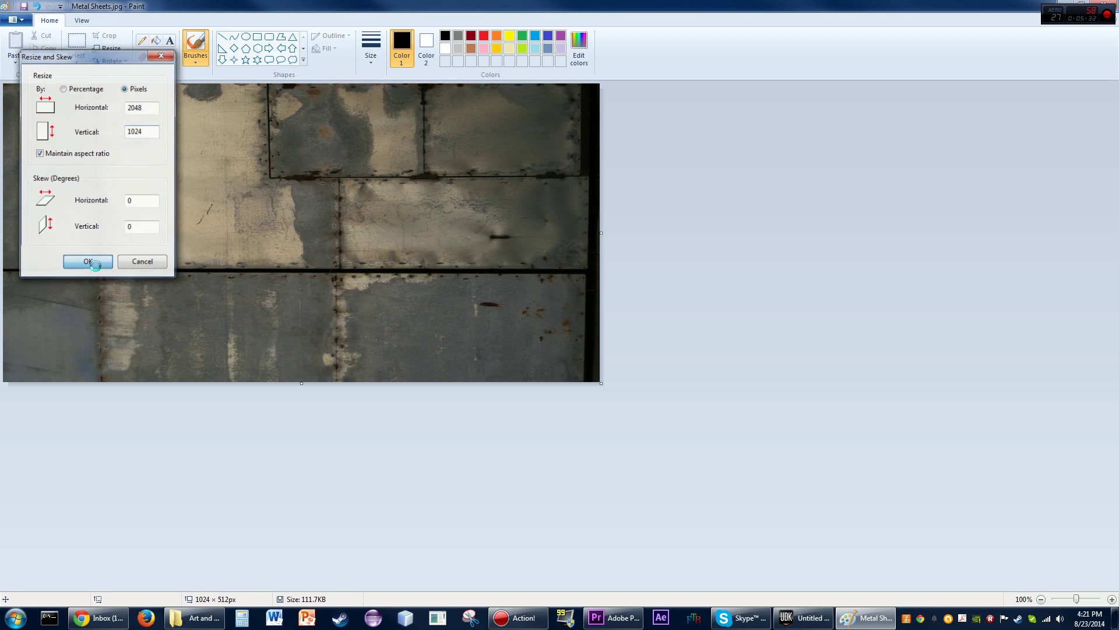
pyautogui.click(88, 262)
# Examine the whole enlarged Metal Sheets image for loss of quality and detail.
pyautogui.scroll(-3, 545, 270)
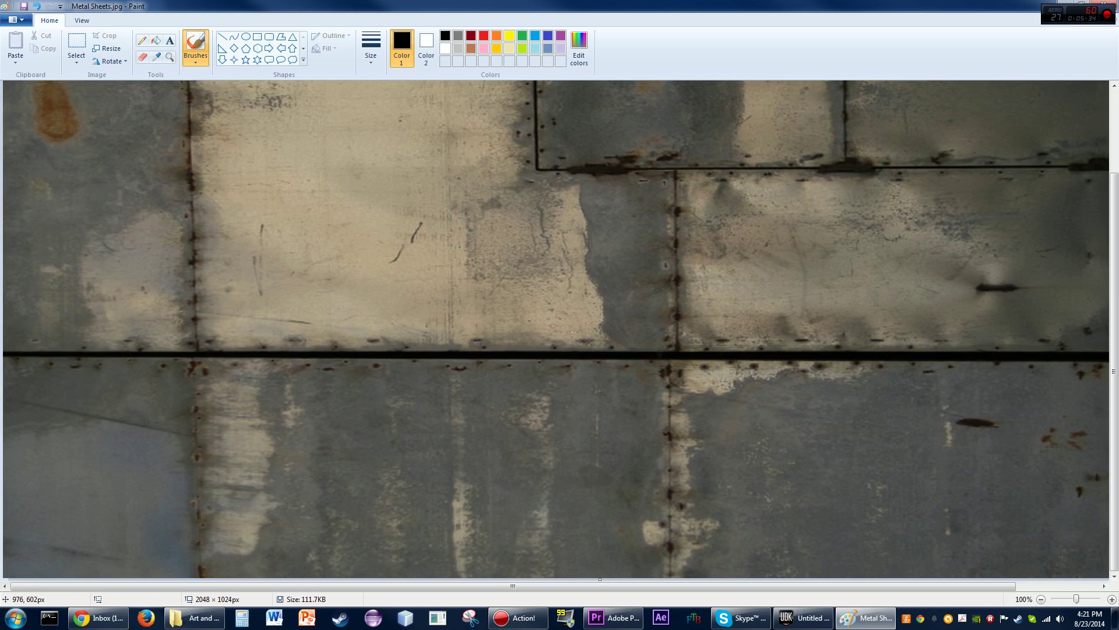
pyautogui.scroll(3, 794, 387)
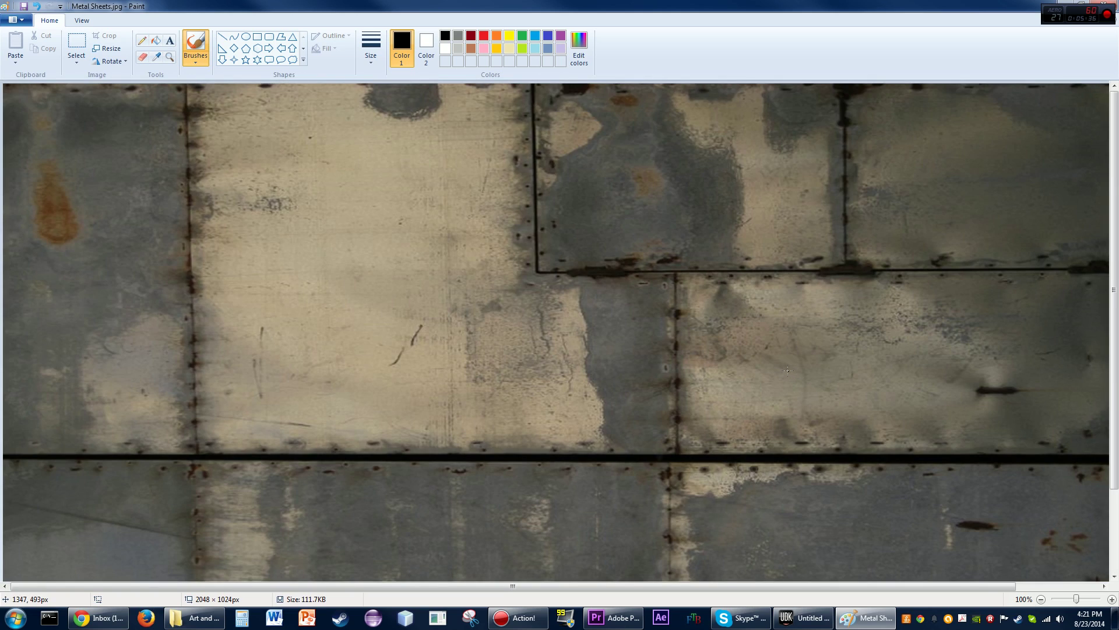
pyautogui.scroll(-3, 795, 386)
pyautogui.moveTo(540, 586); pyautogui.dragTo(828, 588)
pyautogui.scroll(3, 977, 385)
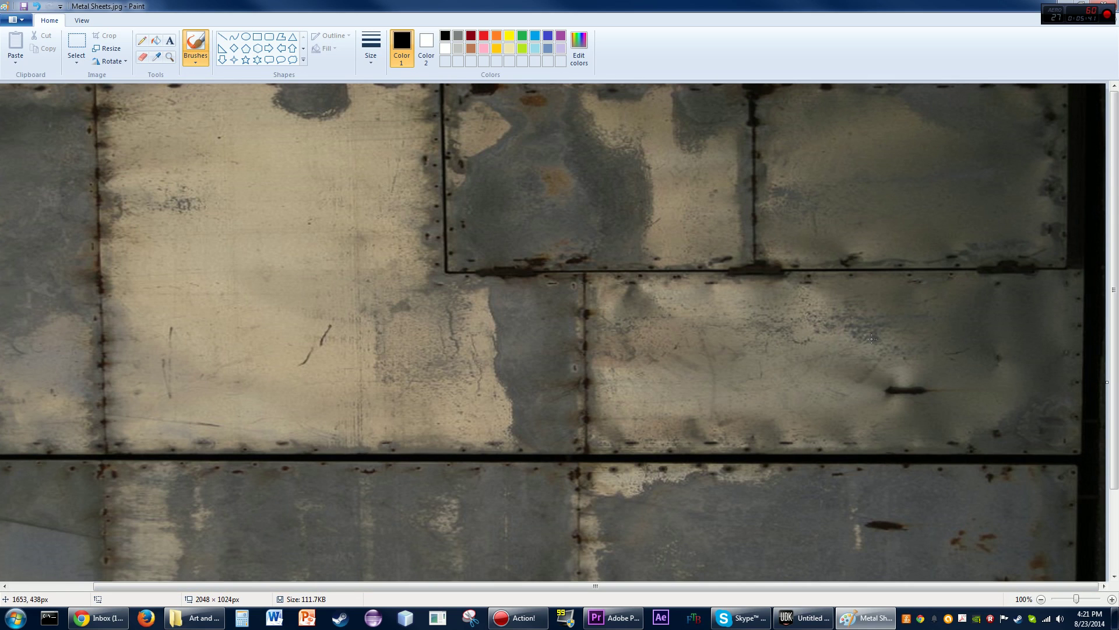
pyautogui.moveTo(634, 585); pyautogui.dragTo(552, 586)
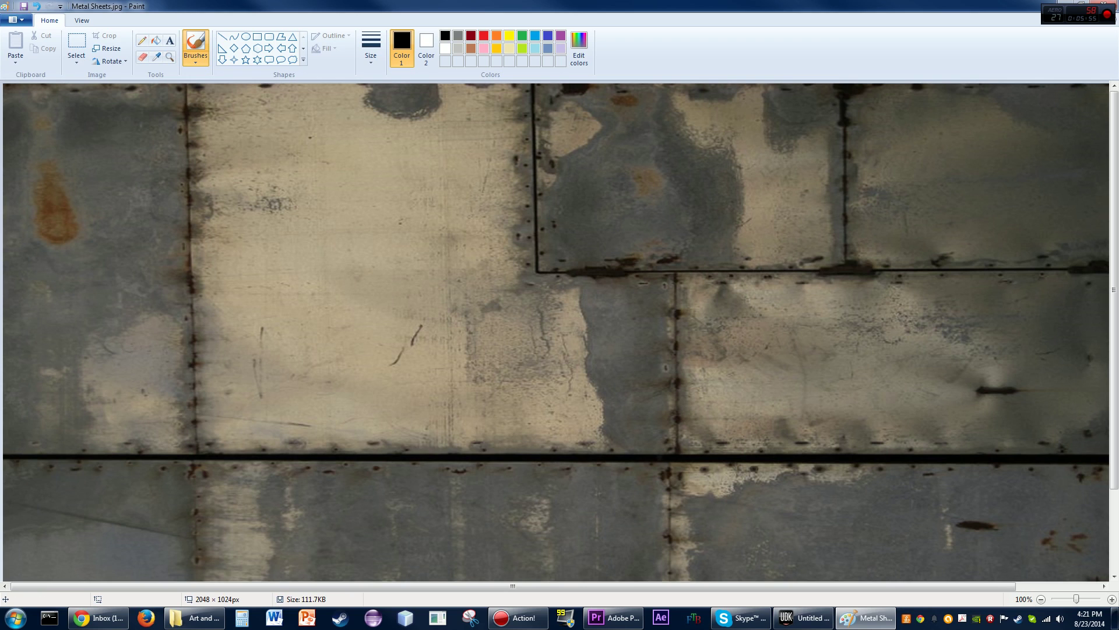
# Open Star Citizen M50 2.jpg from the Pictures library, discarding the changes to Metal Sheets.jpg.
pyautogui.click(15, 19)
pyautogui.click(44, 65)
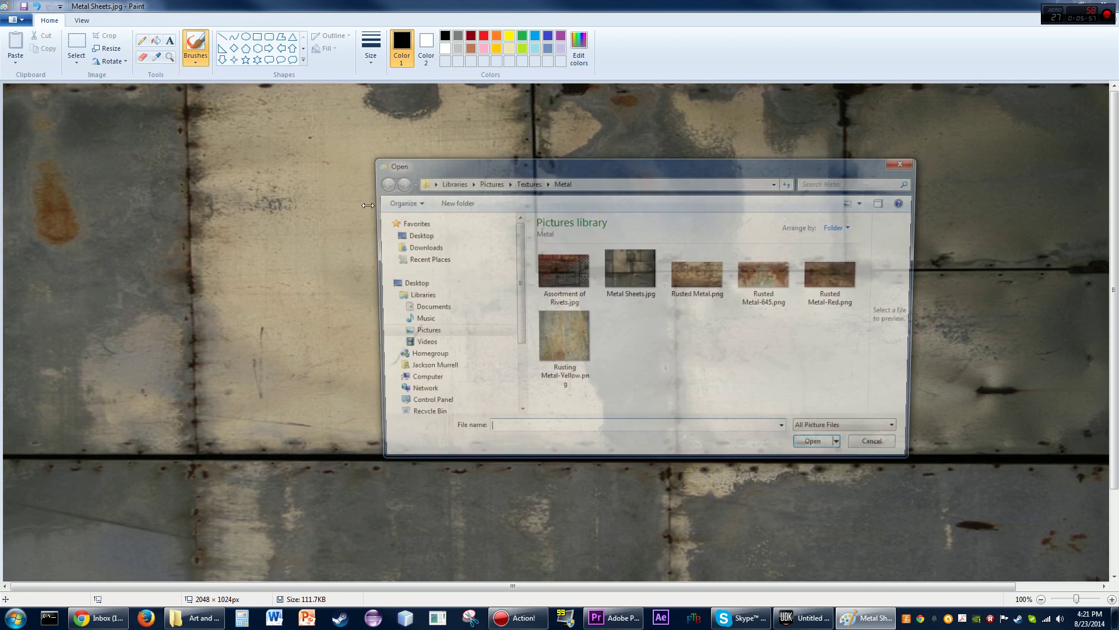
pyautogui.click(487, 181)
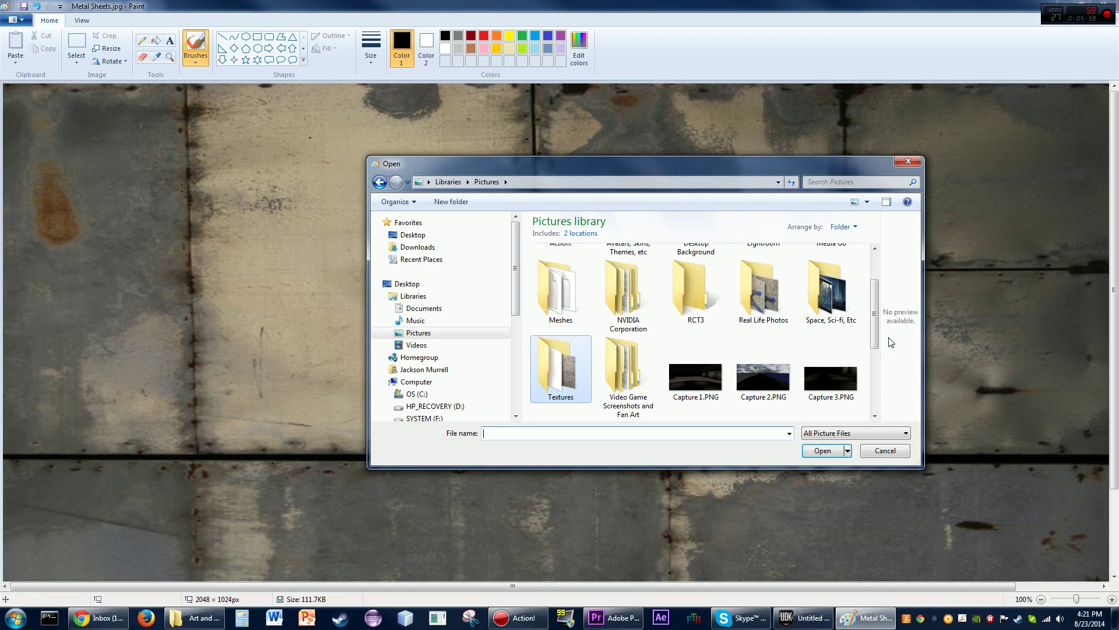
pyautogui.scroll(-3, 834, 338)
pyautogui.click(839, 340)
pyautogui.doubleClick(840, 341)
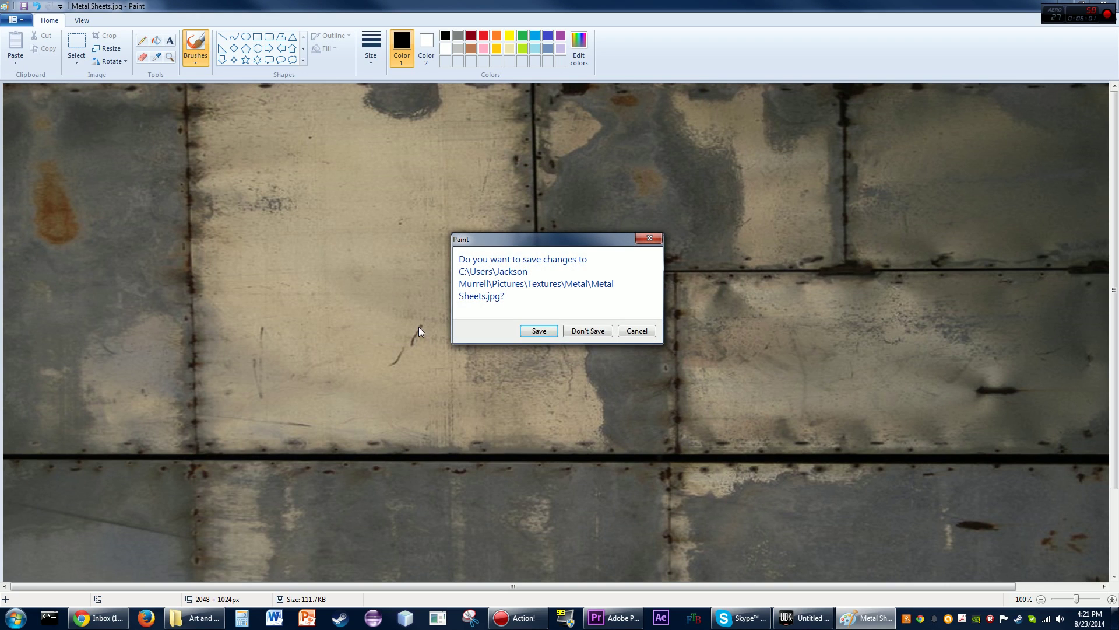
pyautogui.click(580, 330)
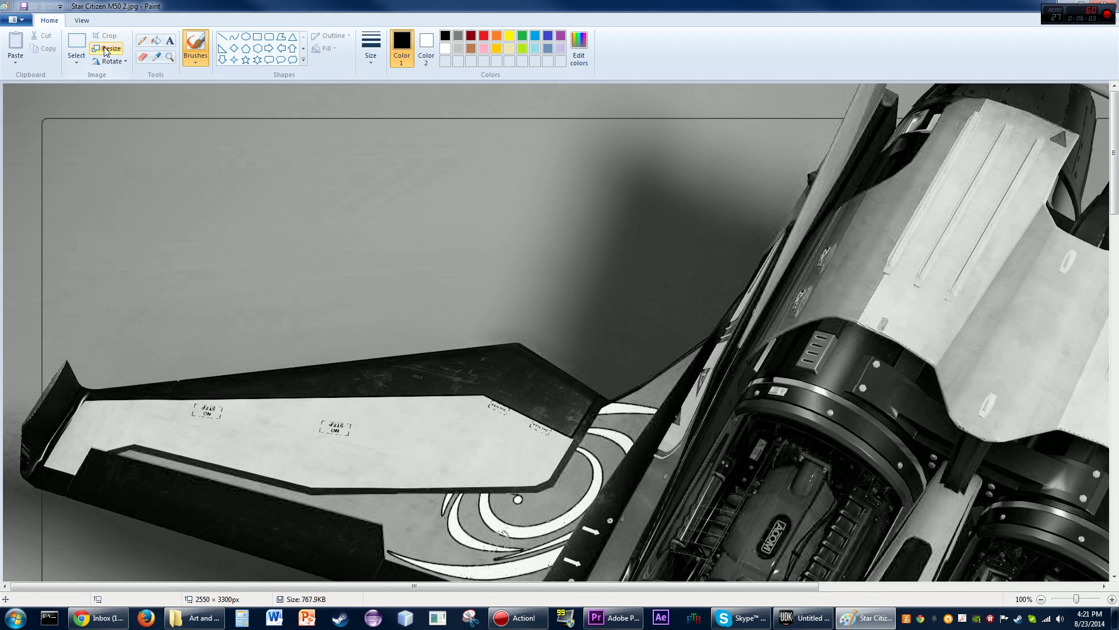
# Resize the Star Citizen M50 image to a height of 4100 pixels with its aspect ratio maintained.
pyautogui.scroll(-5, 520, 304)
pyautogui.scroll(5, 521, 304)
pyautogui.click(108, 48)
pyautogui.click(124, 88)
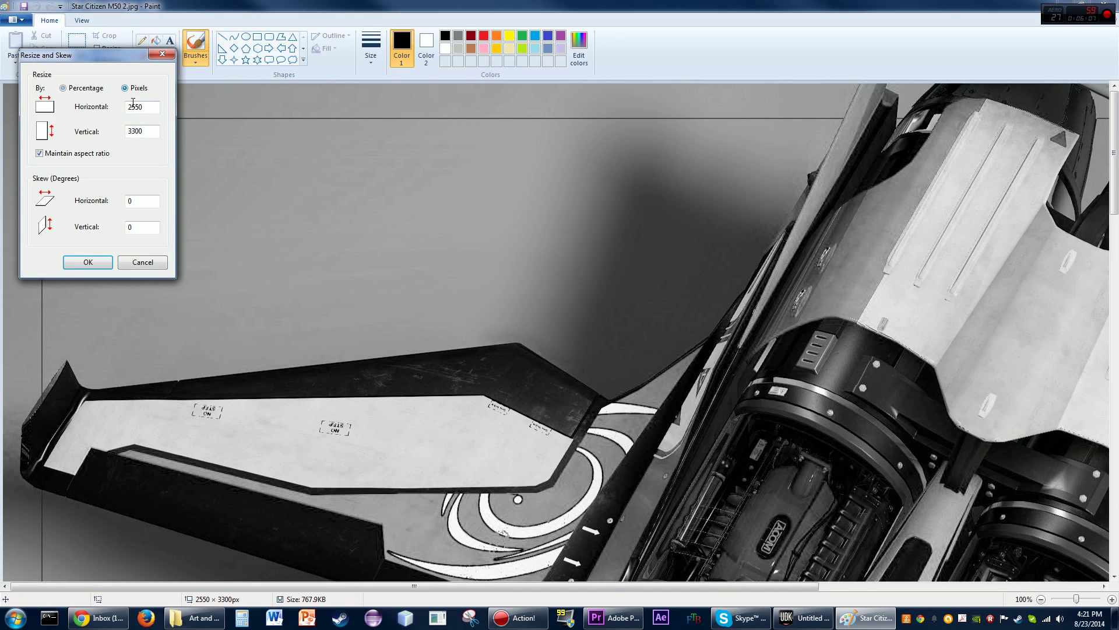
pyautogui.doubleClick(147, 131)
pyautogui.write('4100')
pyautogui.click(87, 262)
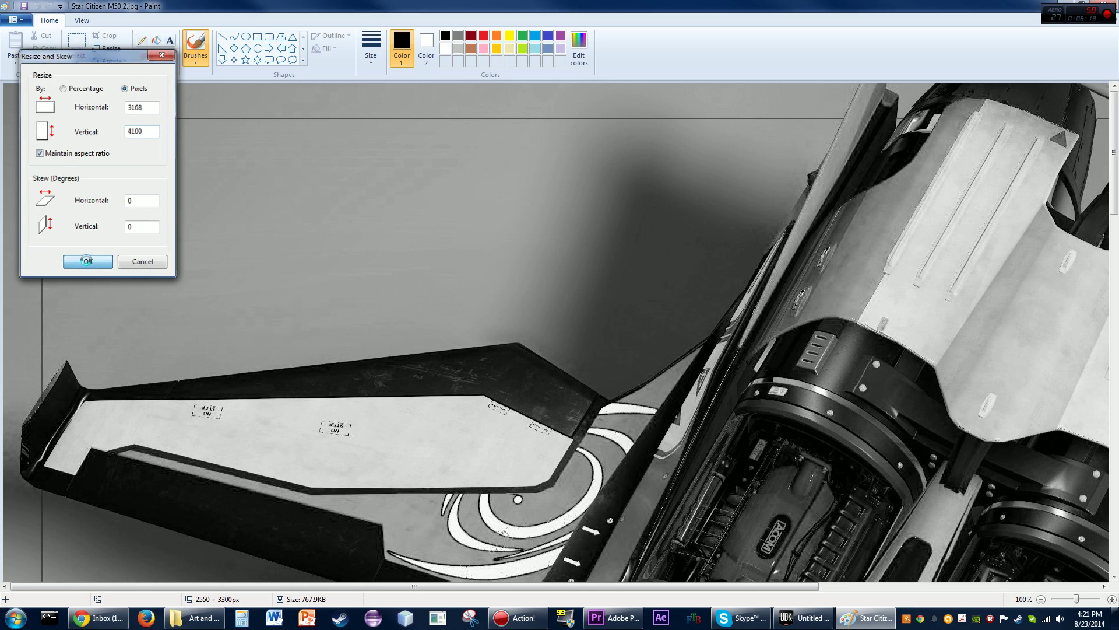
# Examine the enlarged spaceship image from end to end for sharpness and visible detail.
pyautogui.scroll(-8, 569, 300)
pyautogui.scroll(-7, 570, 300)
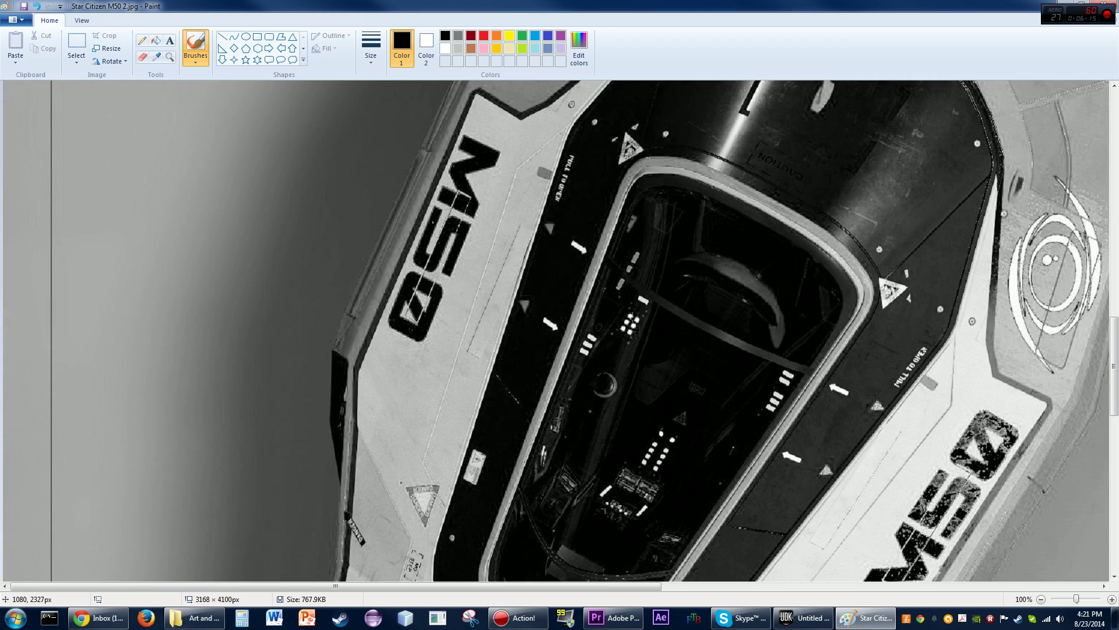
pyautogui.scroll(-7, 642, 318)
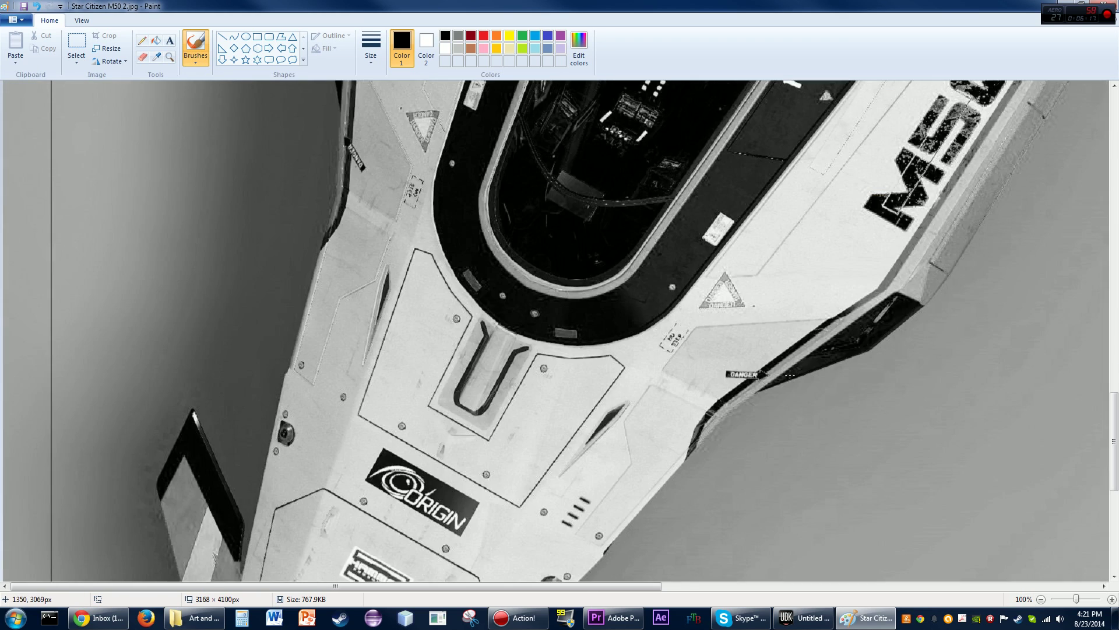
pyautogui.scroll(20, 743, 387)
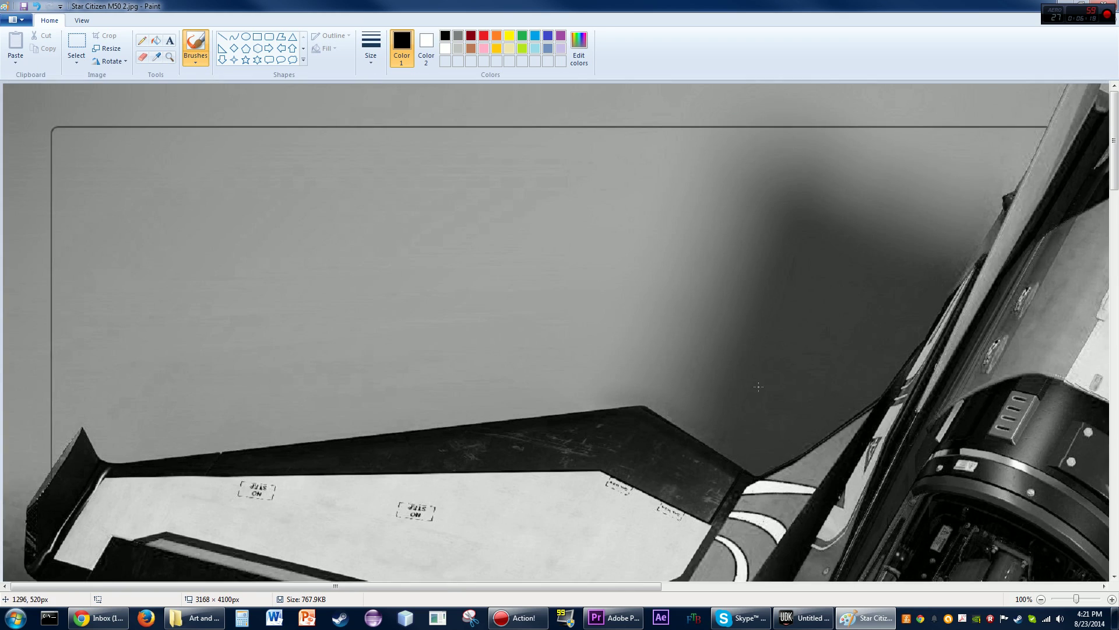
pyautogui.moveTo(542, 588); pyautogui.dragTo(1022, 590)
pyautogui.scroll(-8, 1000, 421)
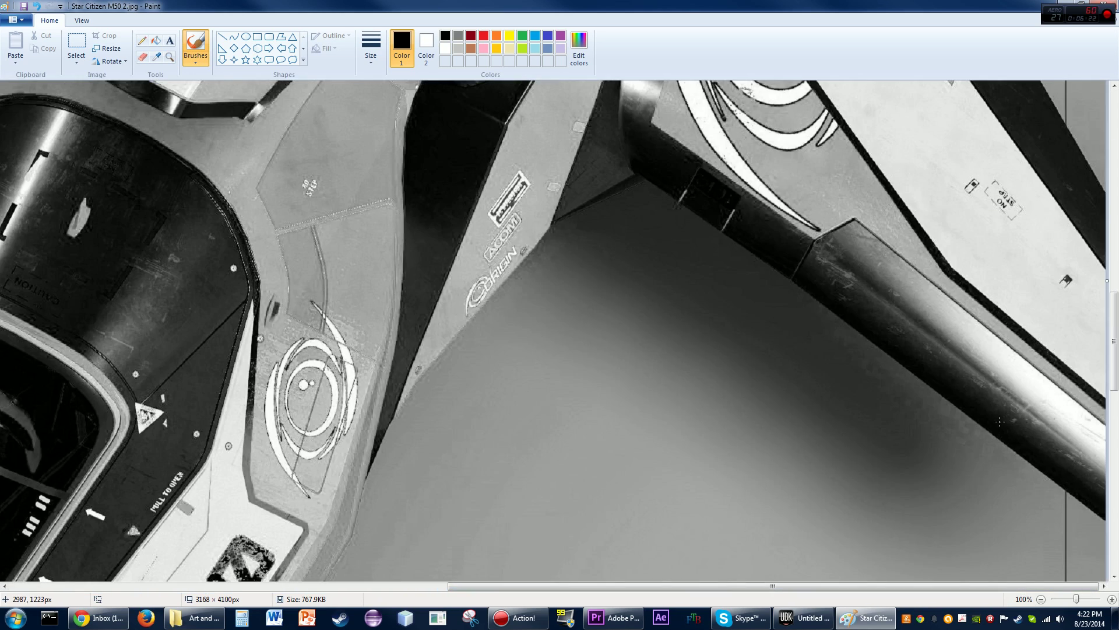
# Review the enlarged spaceship image's pixel dimensions in the resize settings and close Paint without saving changes to Star Citizen M50 2.jpg.
pyautogui.scroll(10, 1000, 421)
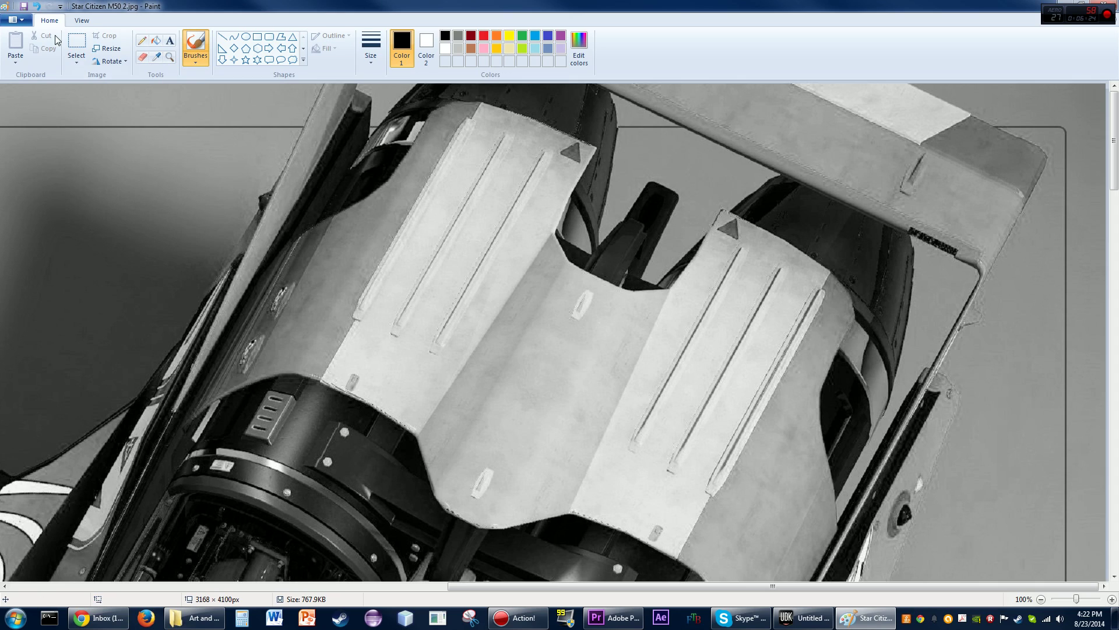
pyautogui.click(21, 23)
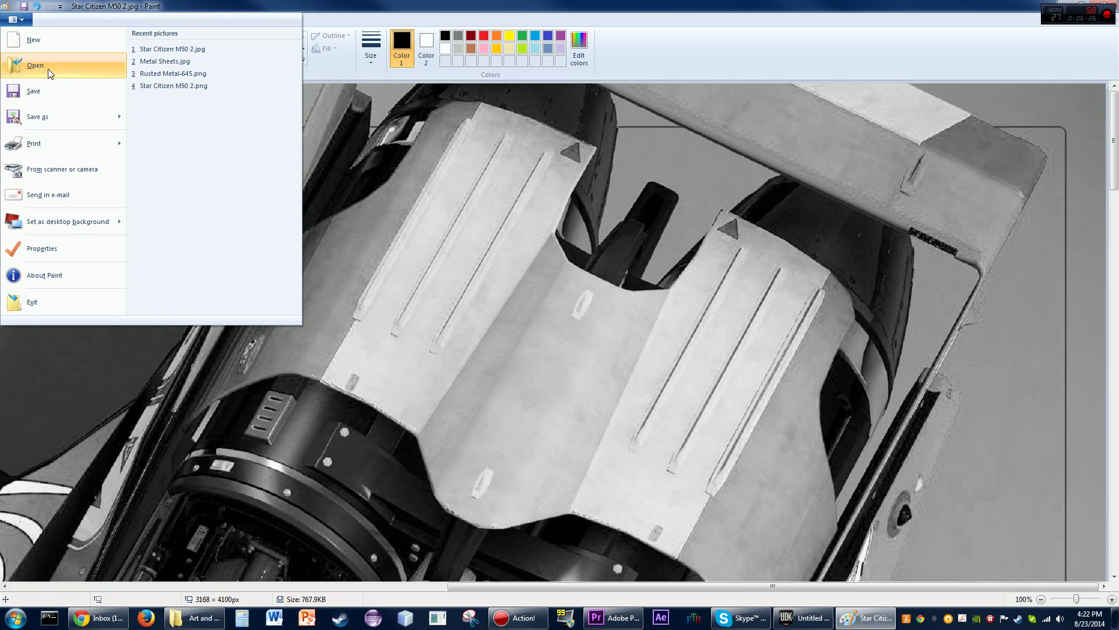
pyautogui.click(83, 91)
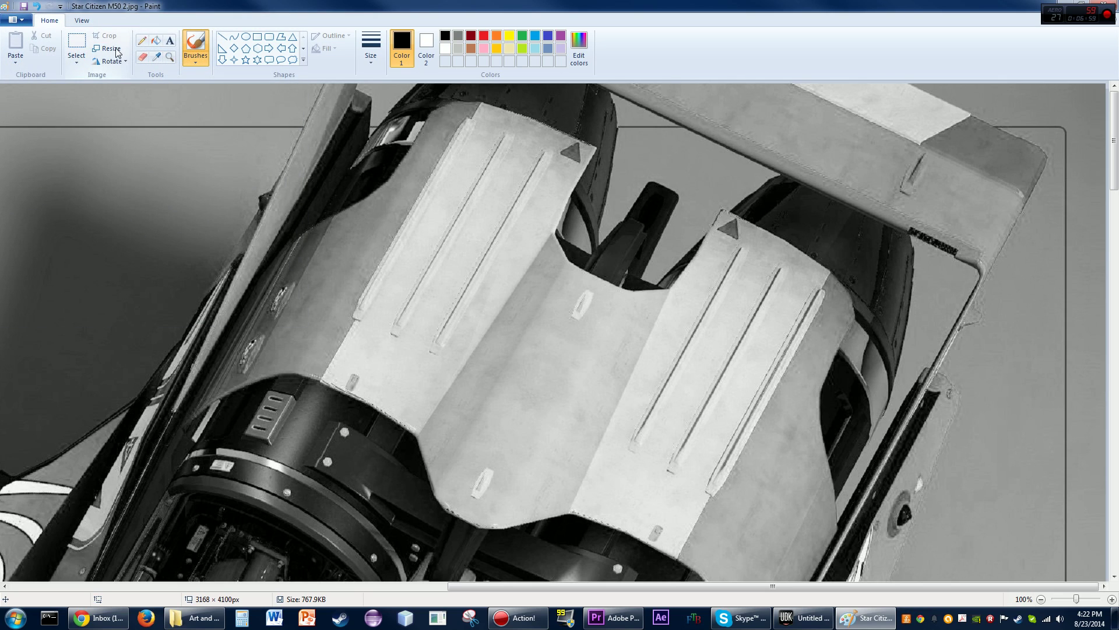
pyautogui.click(117, 53)
pyautogui.click(125, 88)
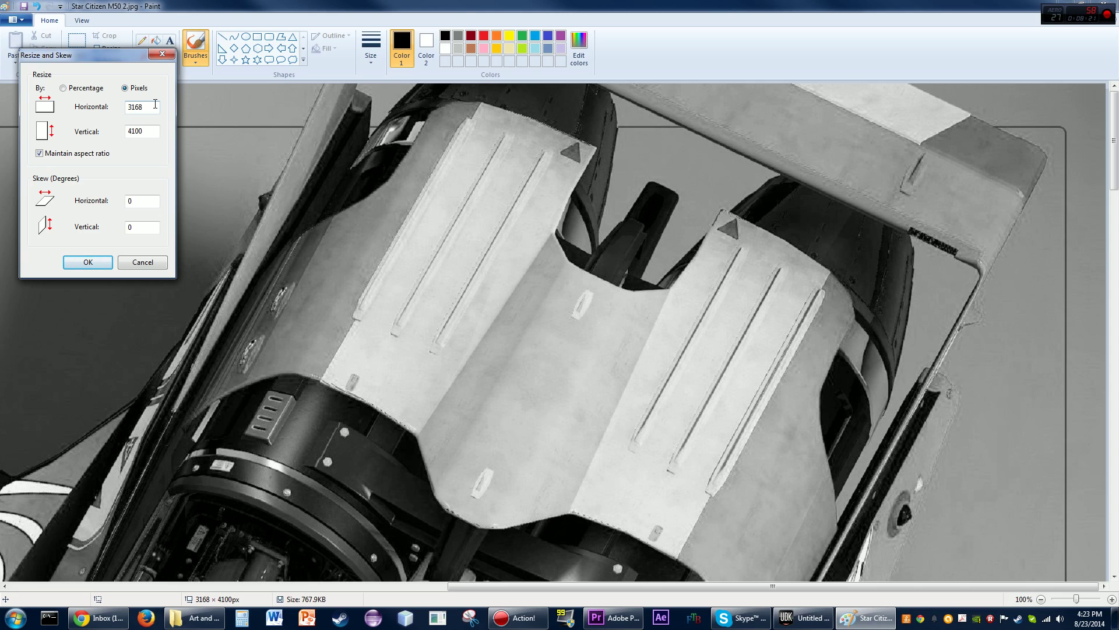
pyautogui.click(392, 152)
pyautogui.click(162, 54)
pyautogui.click(1112, 7)
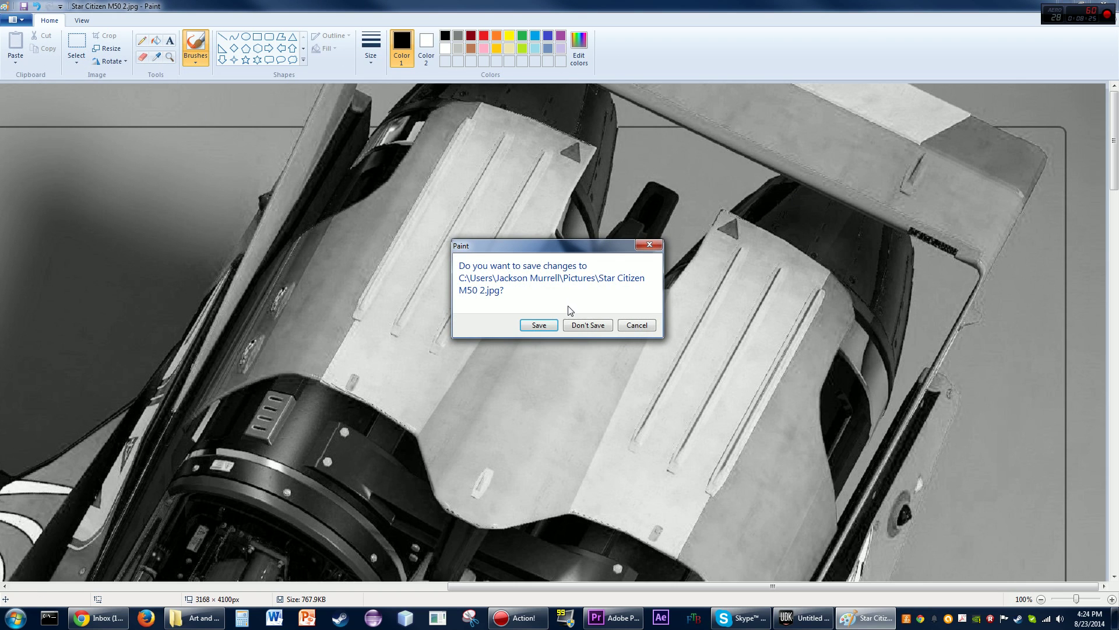
pyautogui.click(585, 326)
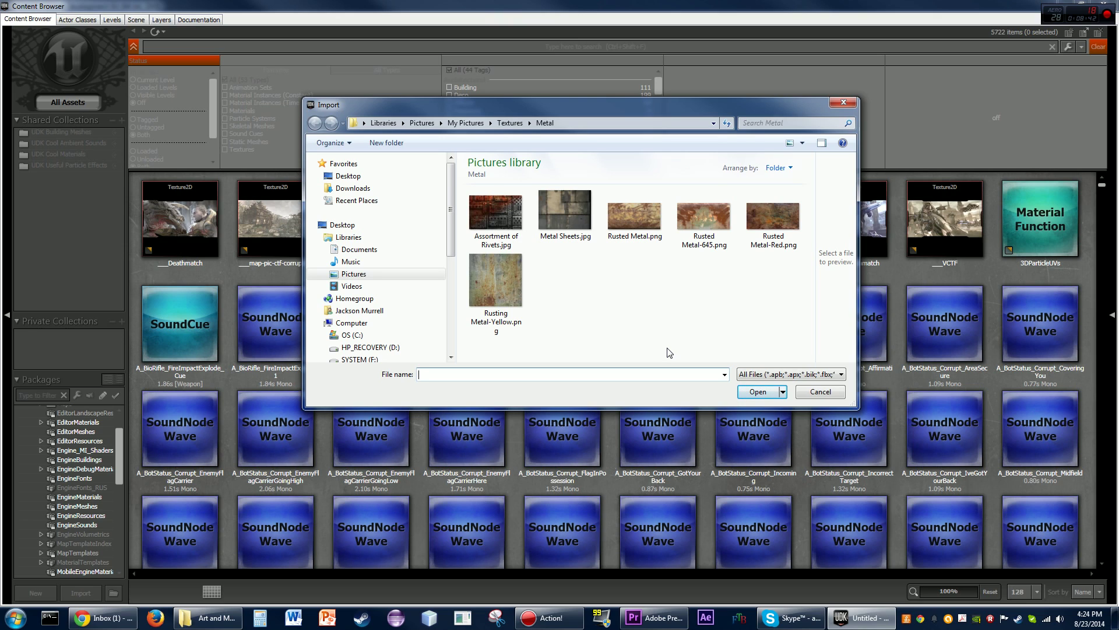
# Import Metal Sheets.jpg from the Metal textures folder into MyPackage under the name MetalSheets and force-delete the imported asset.
pyautogui.click(555, 213)
pyautogui.doubleClick(573, 241)
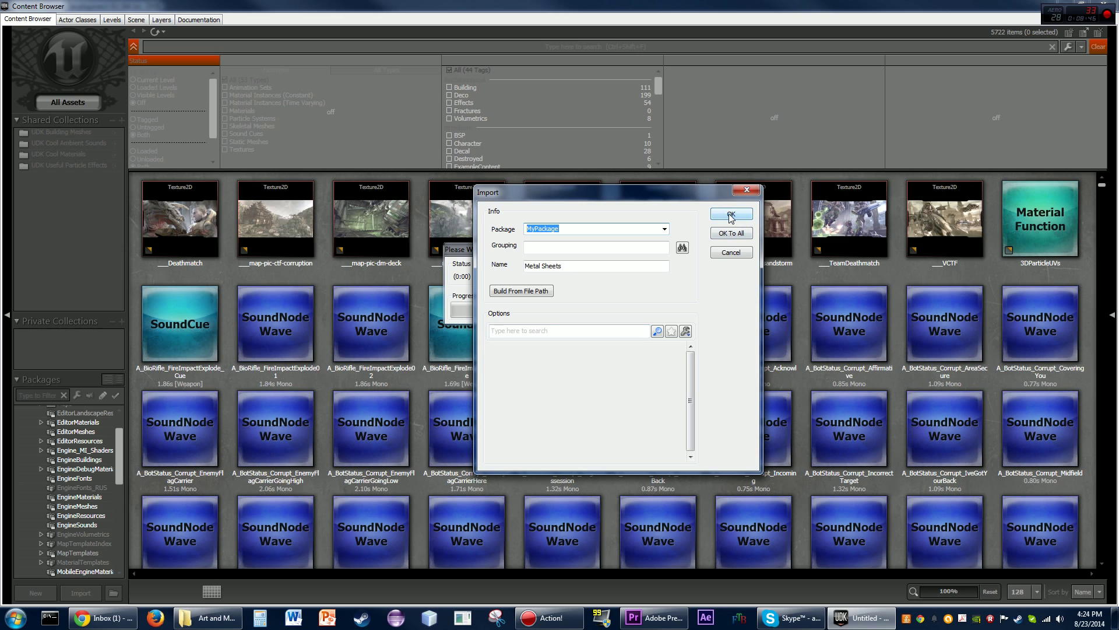
pyautogui.click(730, 214)
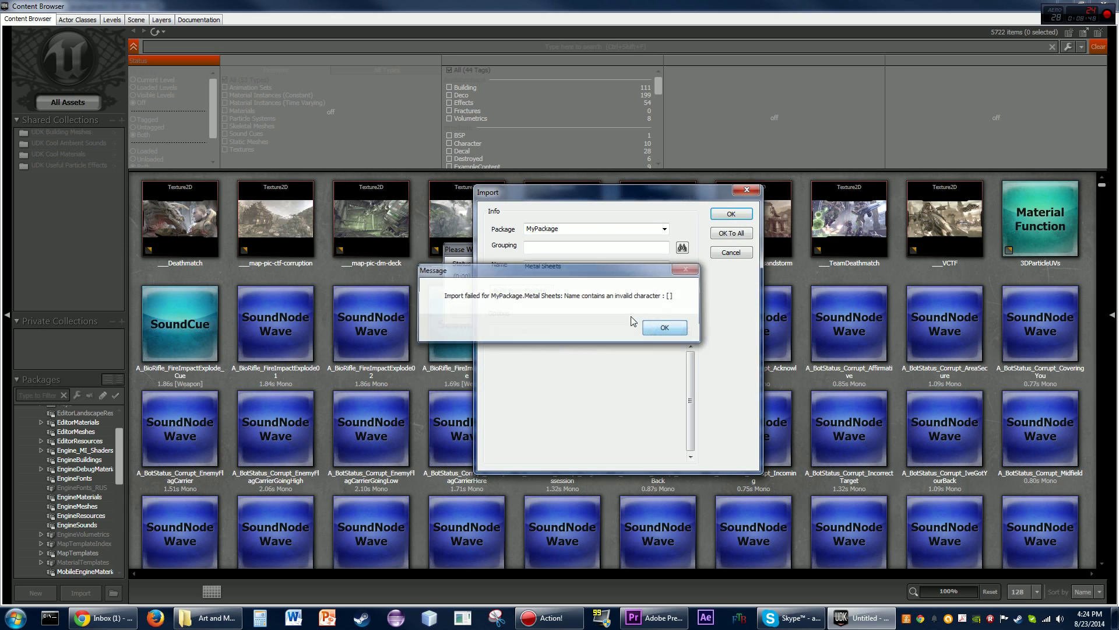
pyautogui.click(662, 327)
pyautogui.press('BackSpace')
pyautogui.click(717, 214)
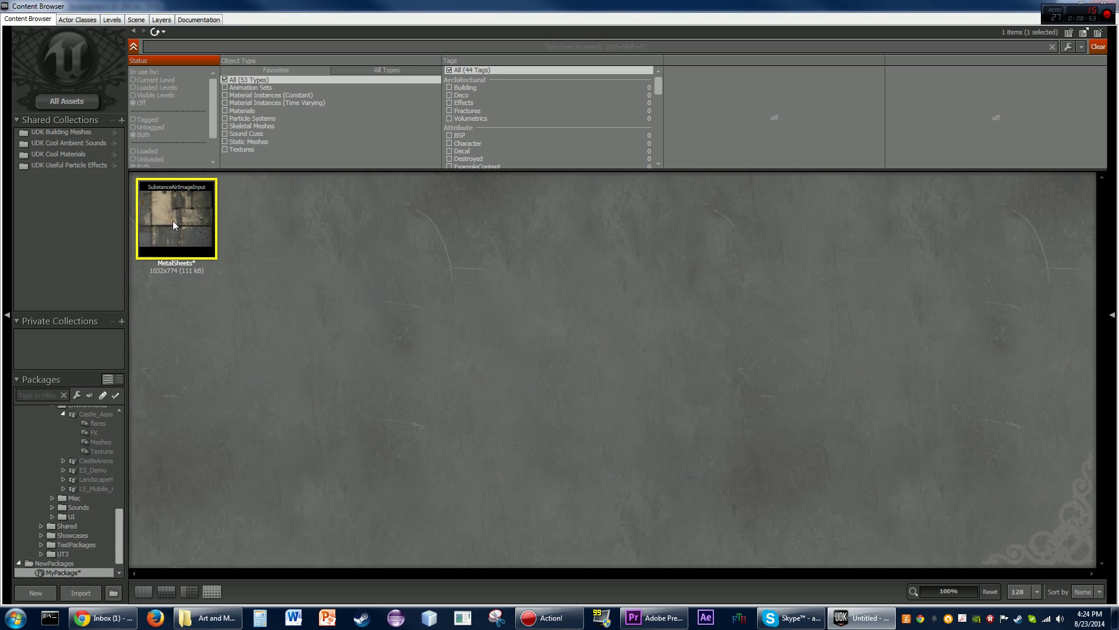
pyautogui.rightClick(173, 222)
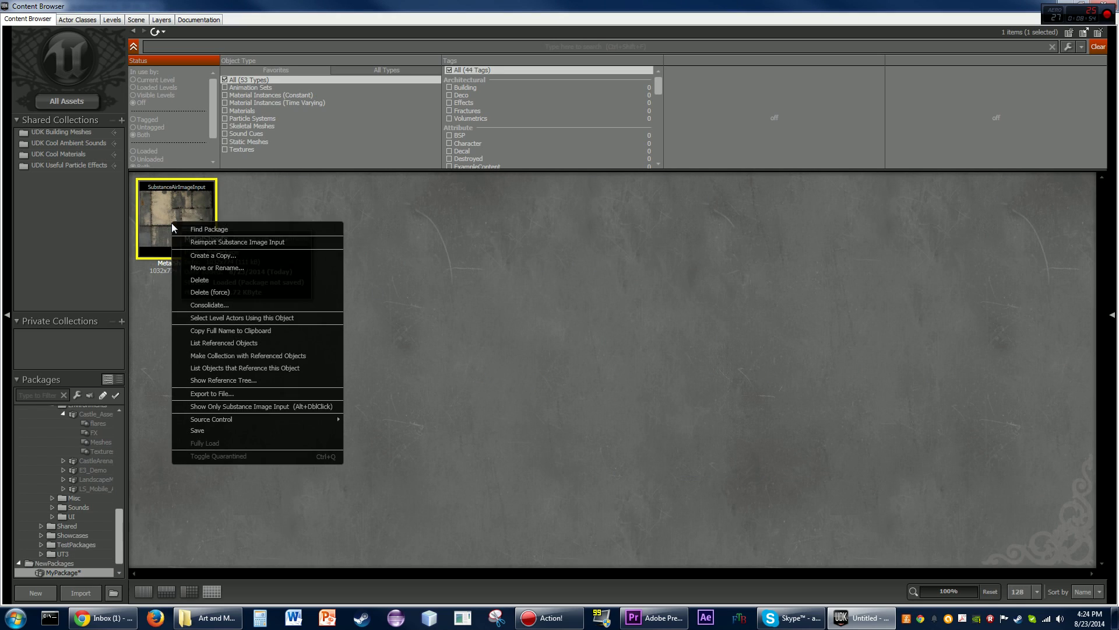
pyautogui.click(239, 292)
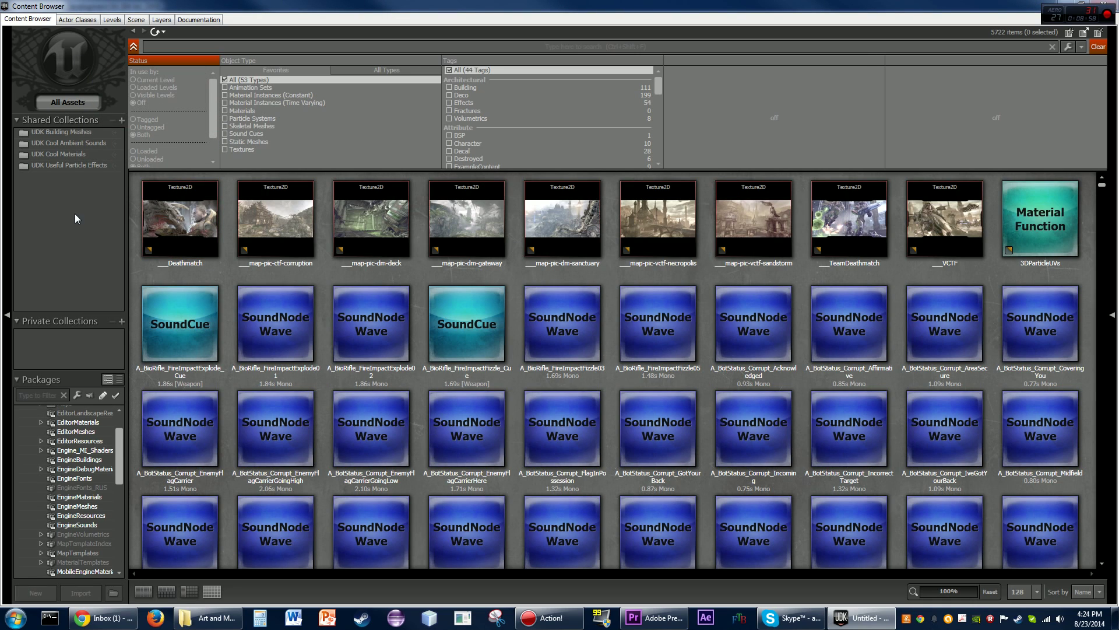
# Choose Stone.jpg from the Stone and Gravel textures folder for import and cancel before adding it to MyPackage.
pyautogui.click(92, 594)
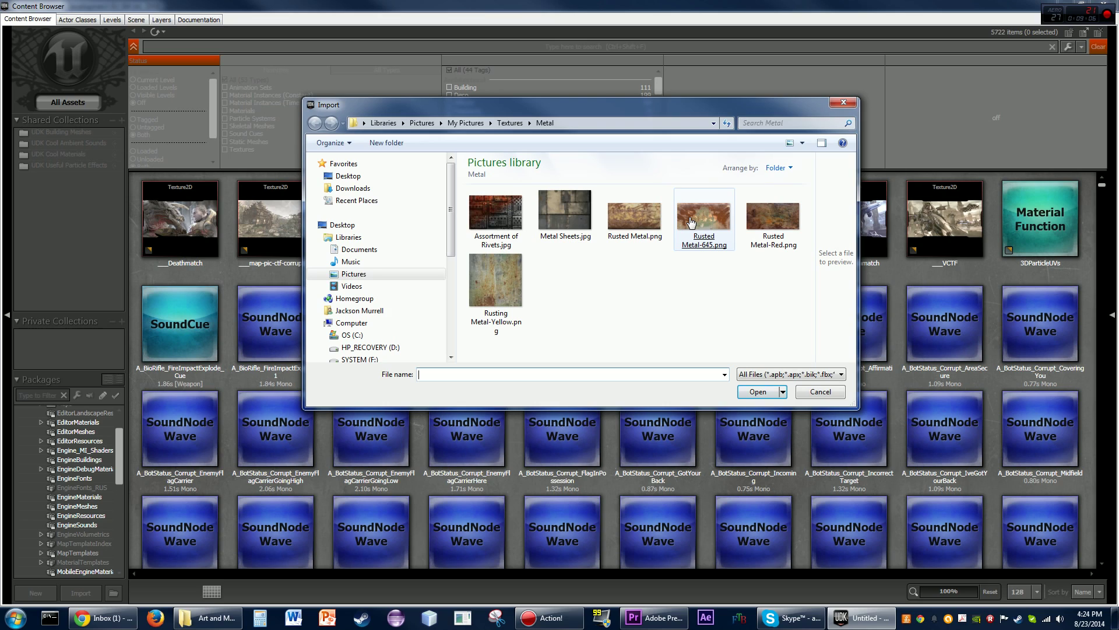
pyautogui.click(502, 123)
pyautogui.doubleClick(623, 268)
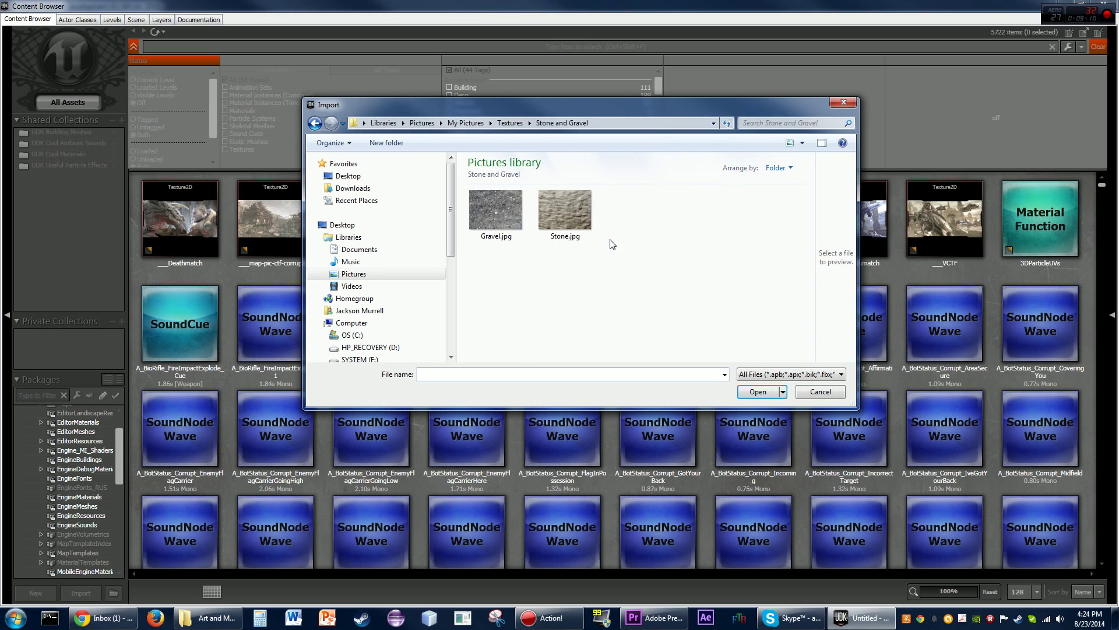
pyautogui.click(587, 209)
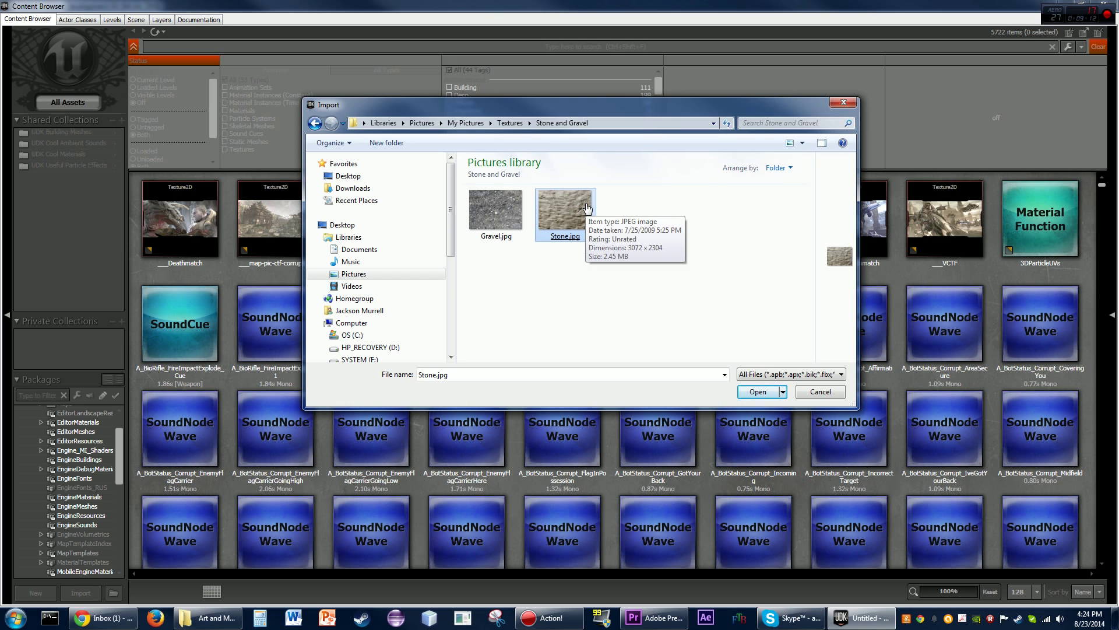
pyautogui.doubleClick(587, 208)
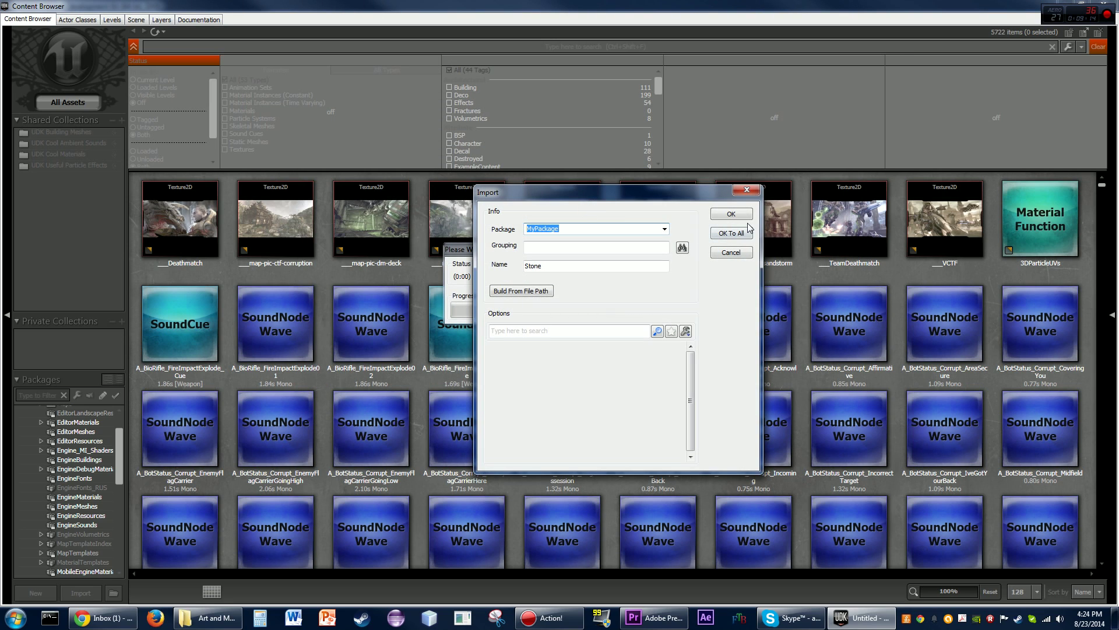
pyautogui.click(731, 252)
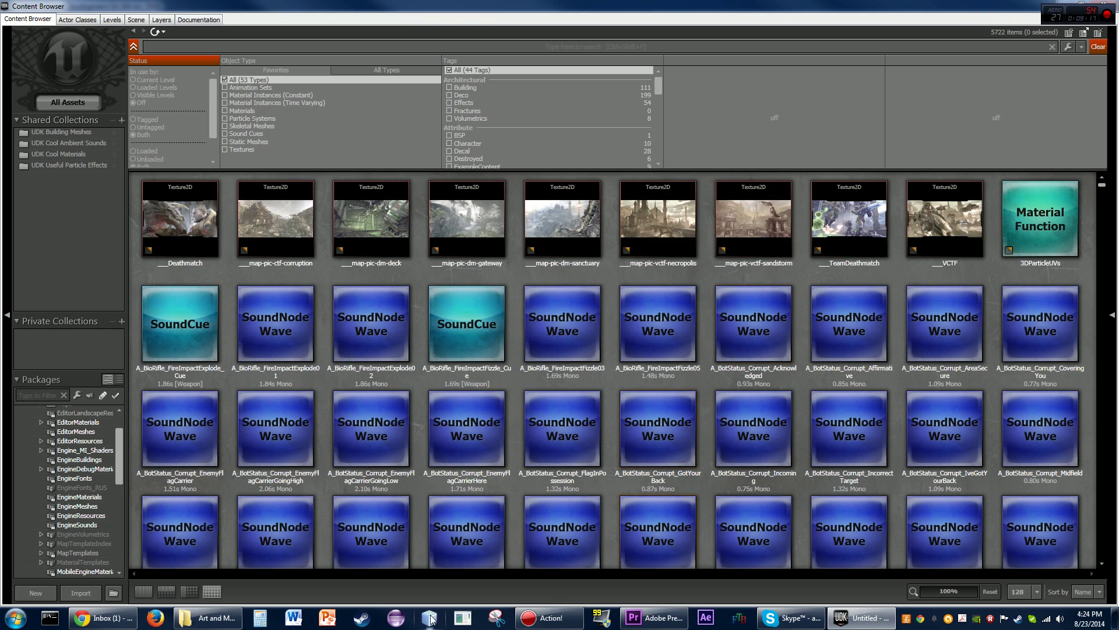
# Switch to Audacity by launching it from the Art and Music Programs folder, and dismiss its welcome message.
pyautogui.click(210, 618)
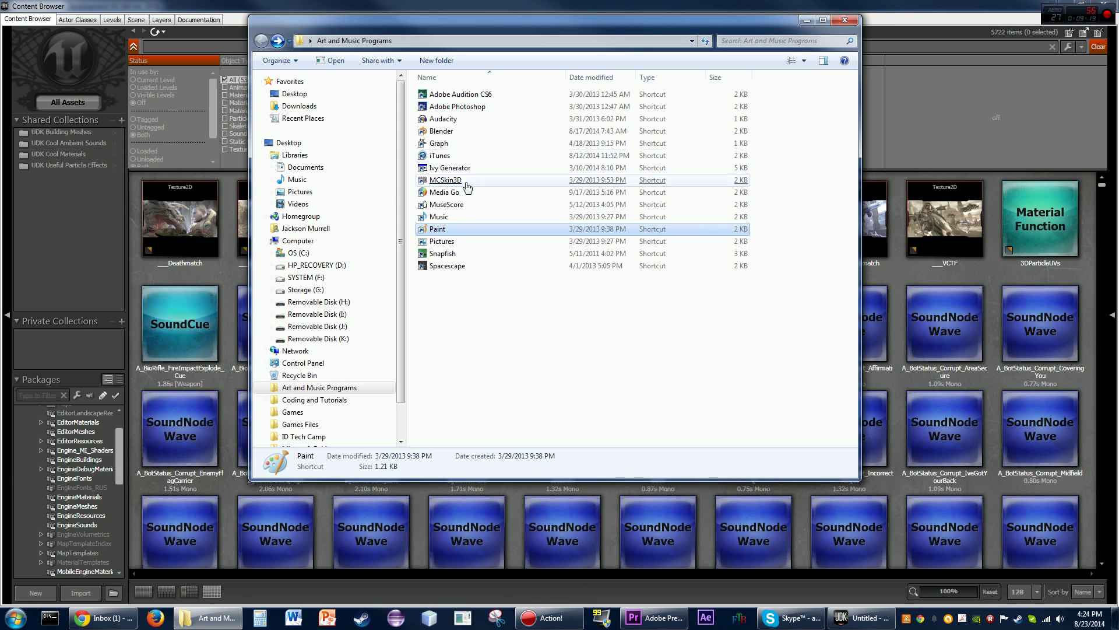
pyautogui.click(443, 118)
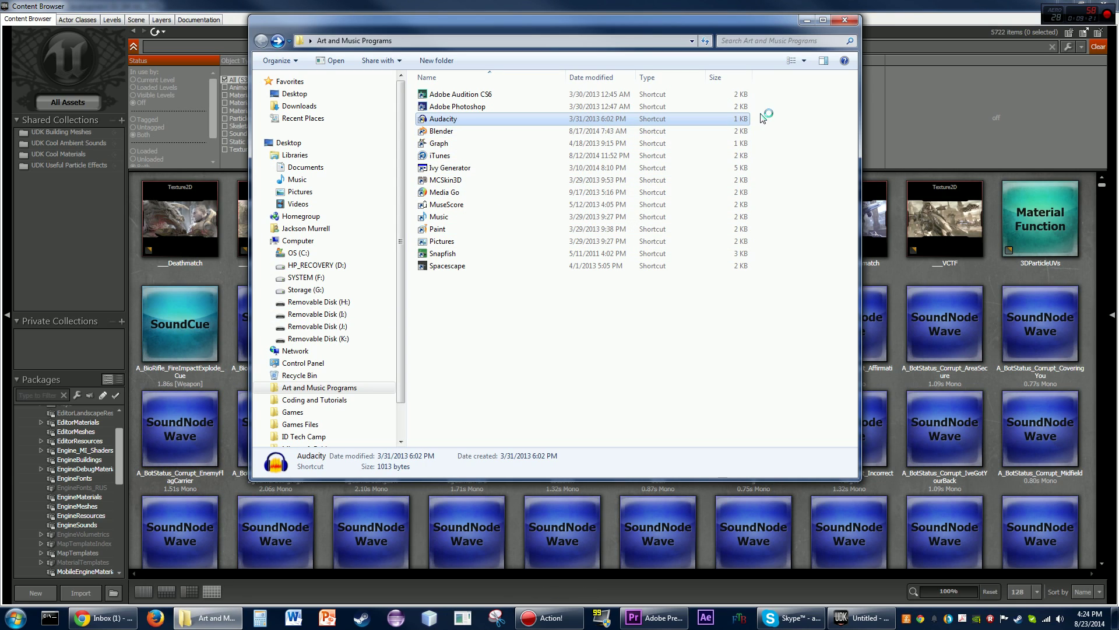
pyautogui.click(807, 20)
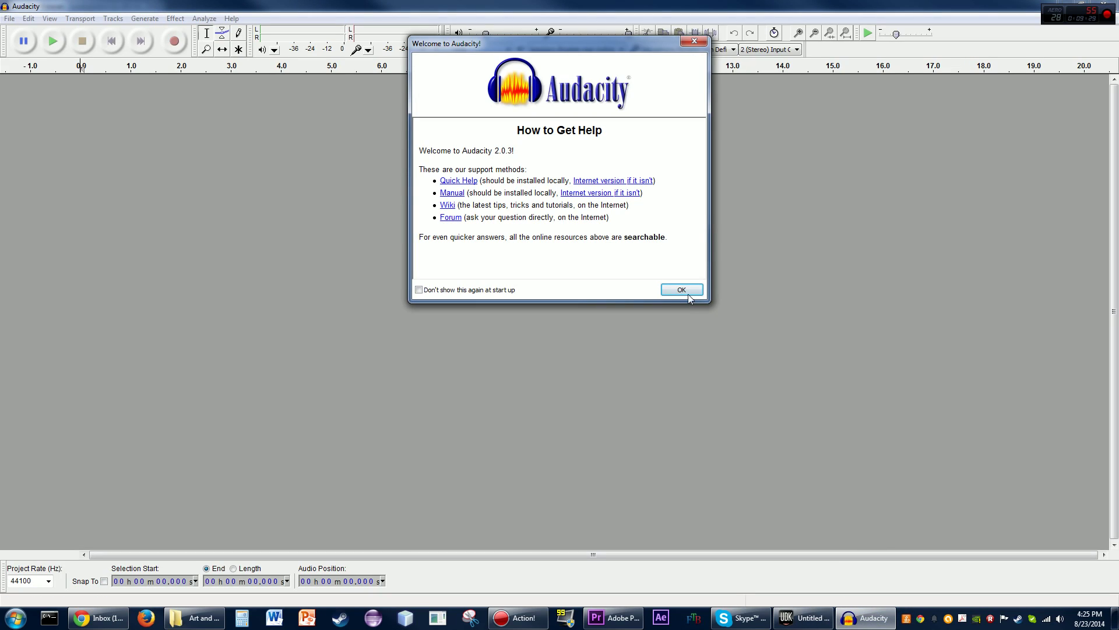
pyautogui.click(692, 290)
# Record a stereo microphone clip about 5 seconds long.
pyautogui.click(8, 18)
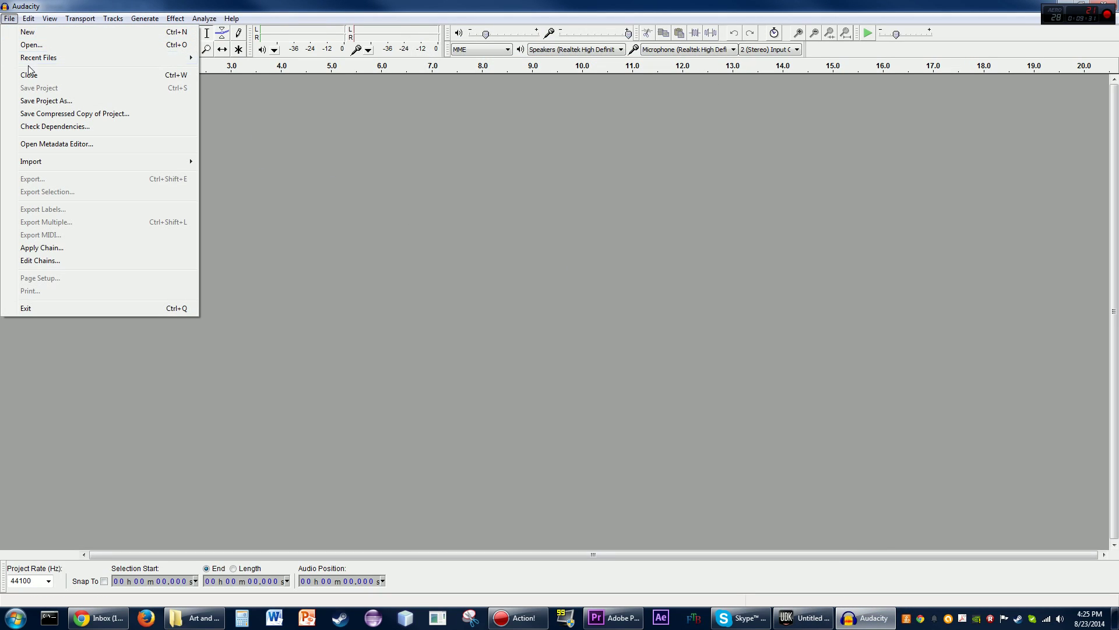
pyautogui.click(335, 175)
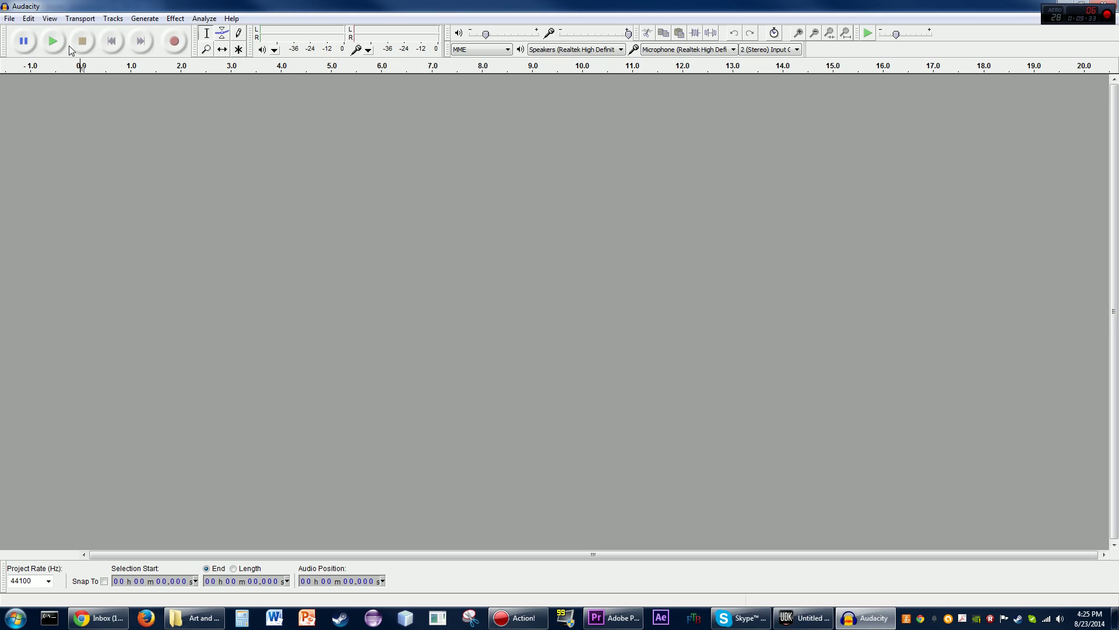
pyautogui.click(173, 42)
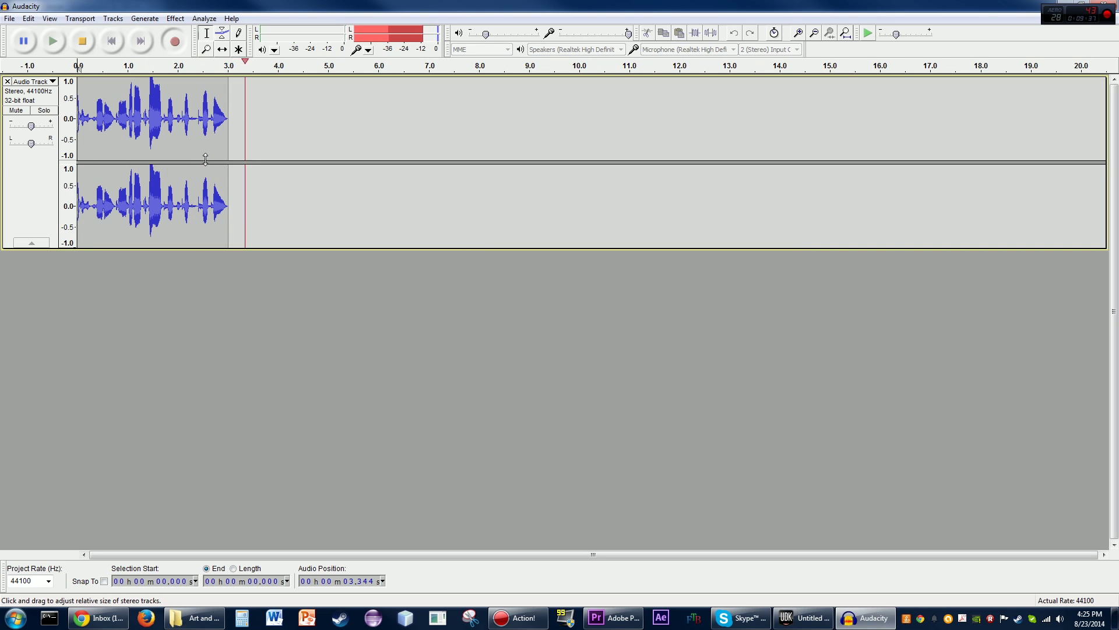
pyautogui.click(83, 41)
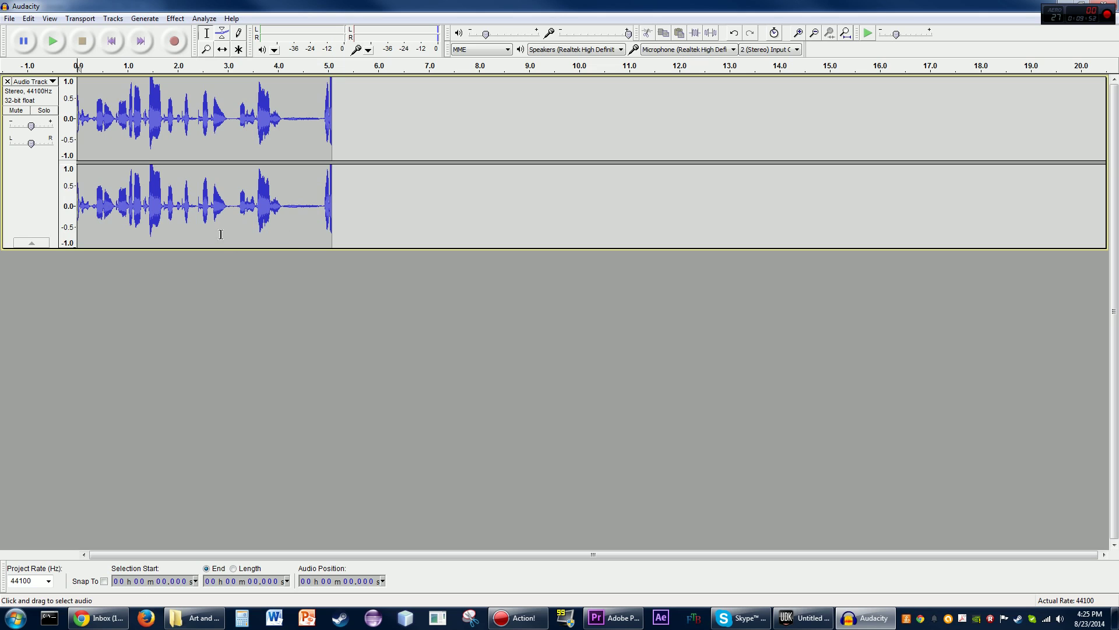
# Examine the file formats available for exporting the recording, cancel the export and close Audacity without saving.
pyautogui.click(9, 18)
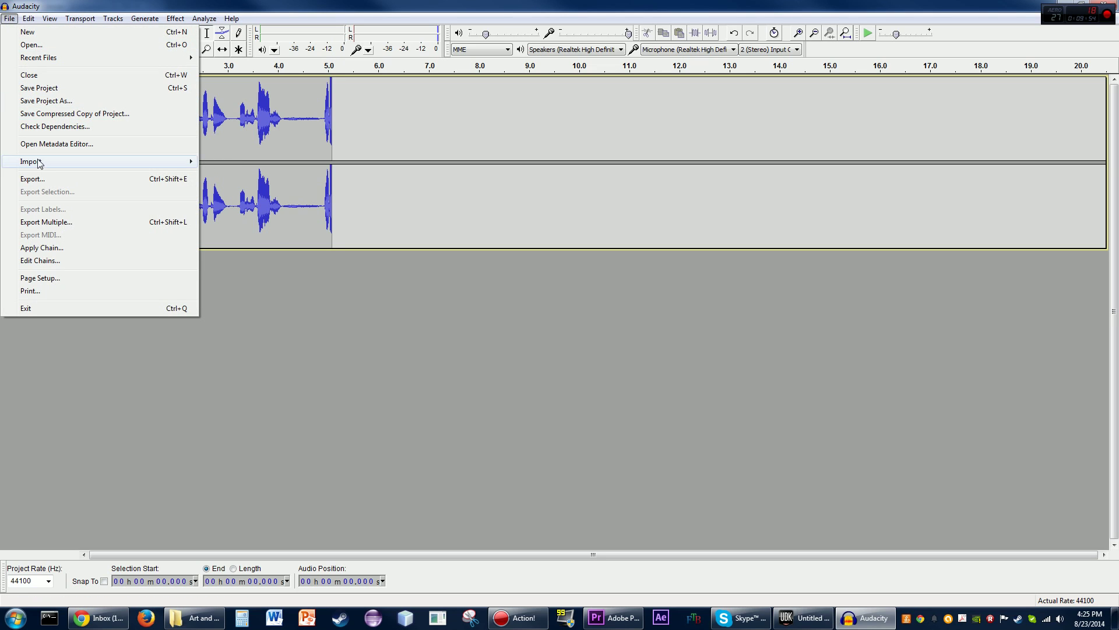
pyautogui.click(62, 179)
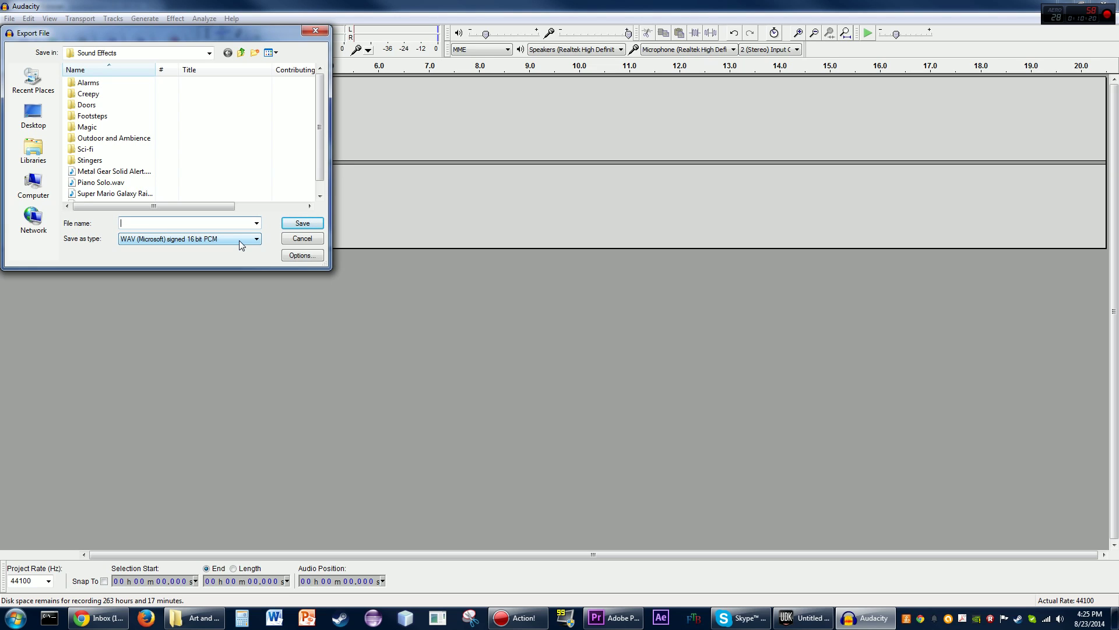
pyautogui.click(241, 244)
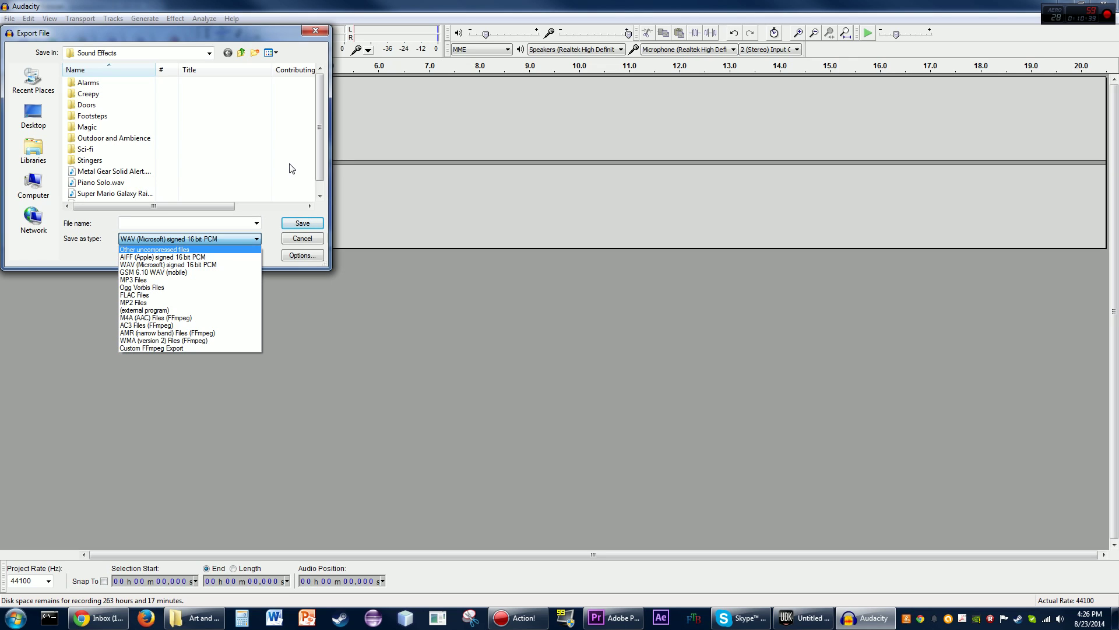
pyautogui.click(300, 240)
pyautogui.click(300, 240)
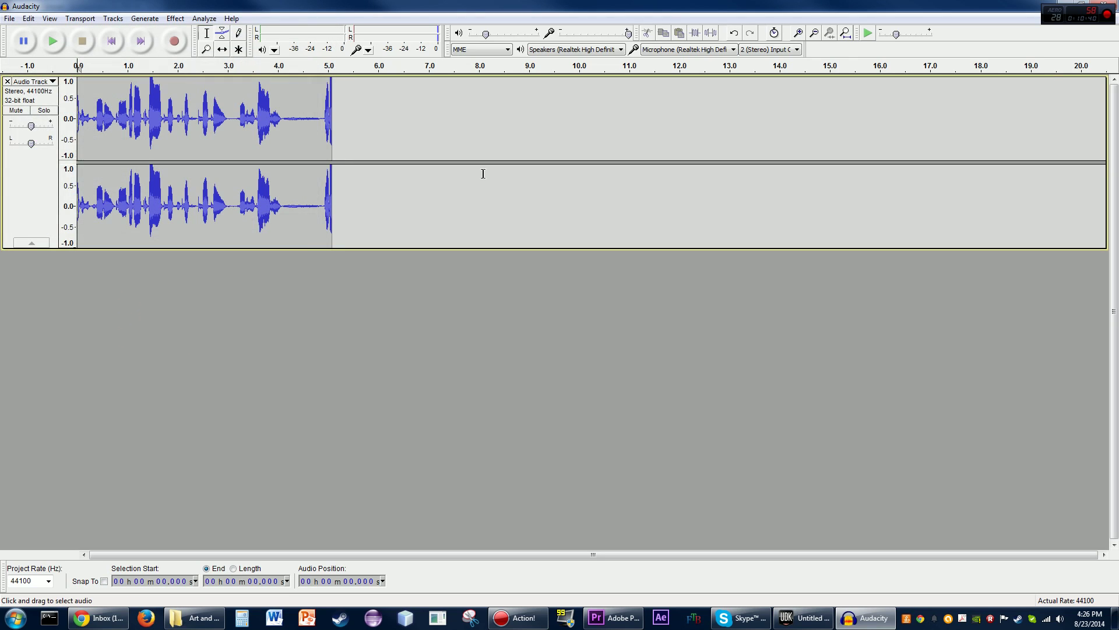
pyautogui.click(1100, 4)
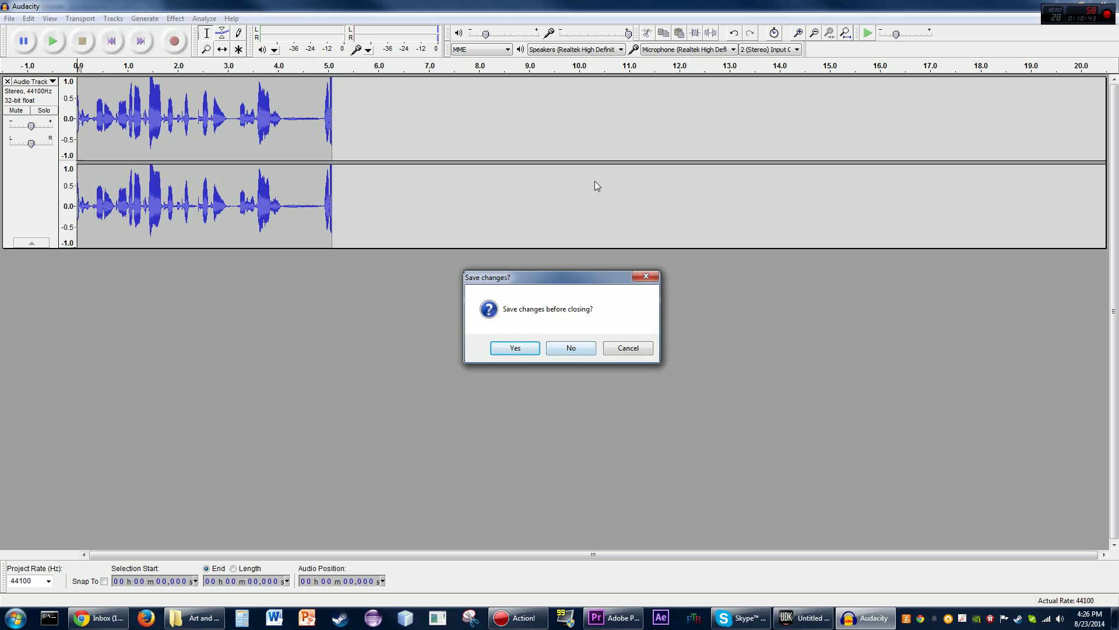
pyautogui.click(571, 349)
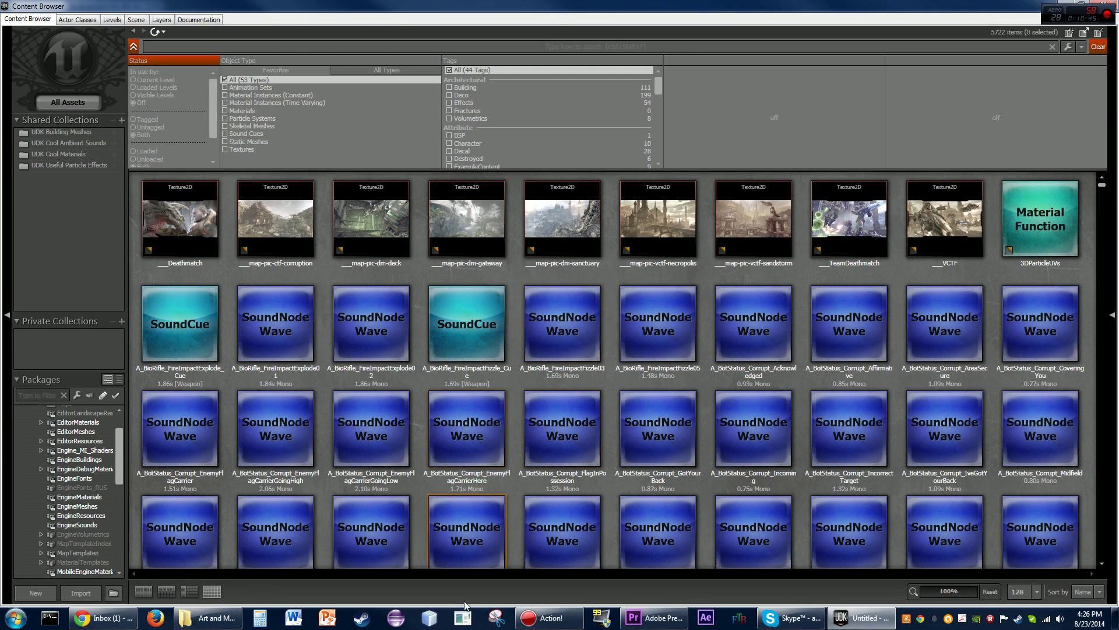
# Switch to Blender by launching it from the Art and Music Programs folder, dismiss its splash screen and maximize the window.
pyautogui.click(210, 618)
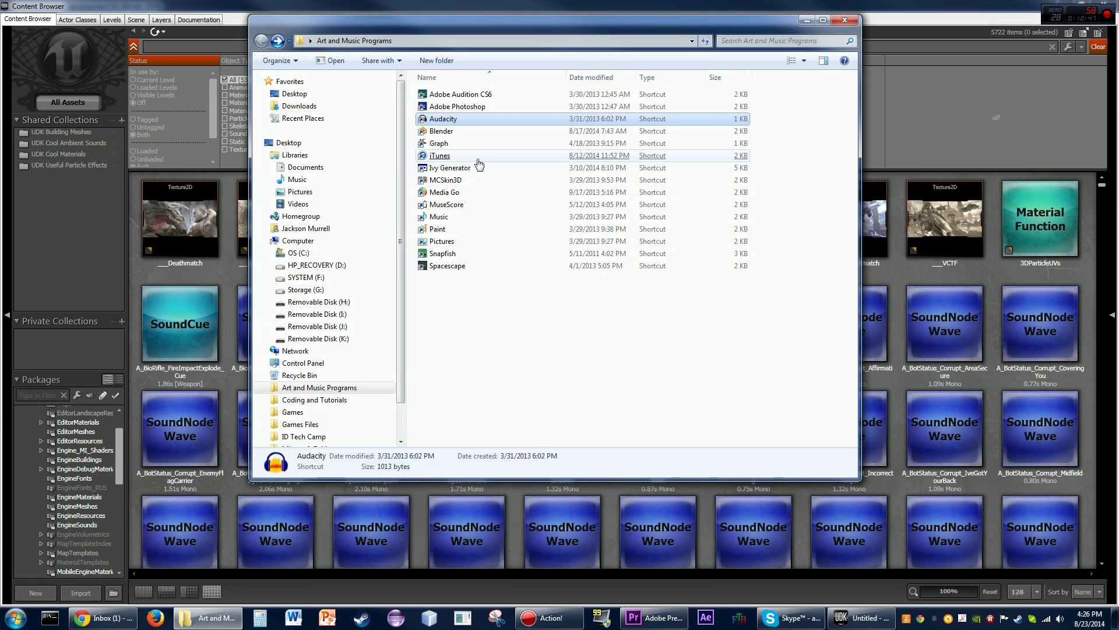
pyautogui.doubleClick(659, 131)
pyautogui.click(807, 21)
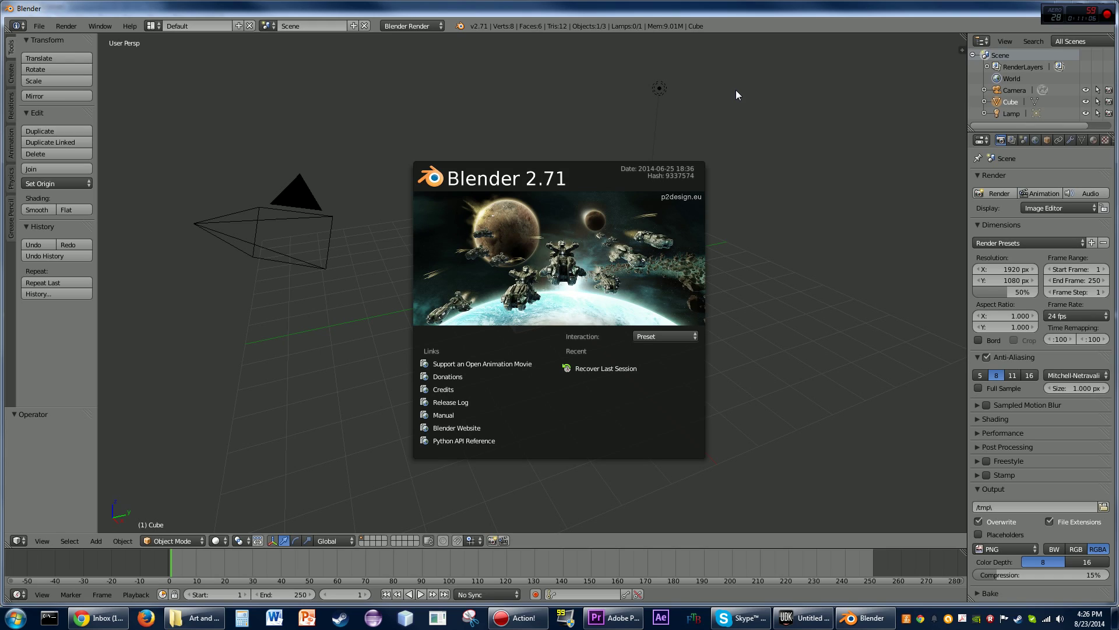
pyautogui.click(746, 191)
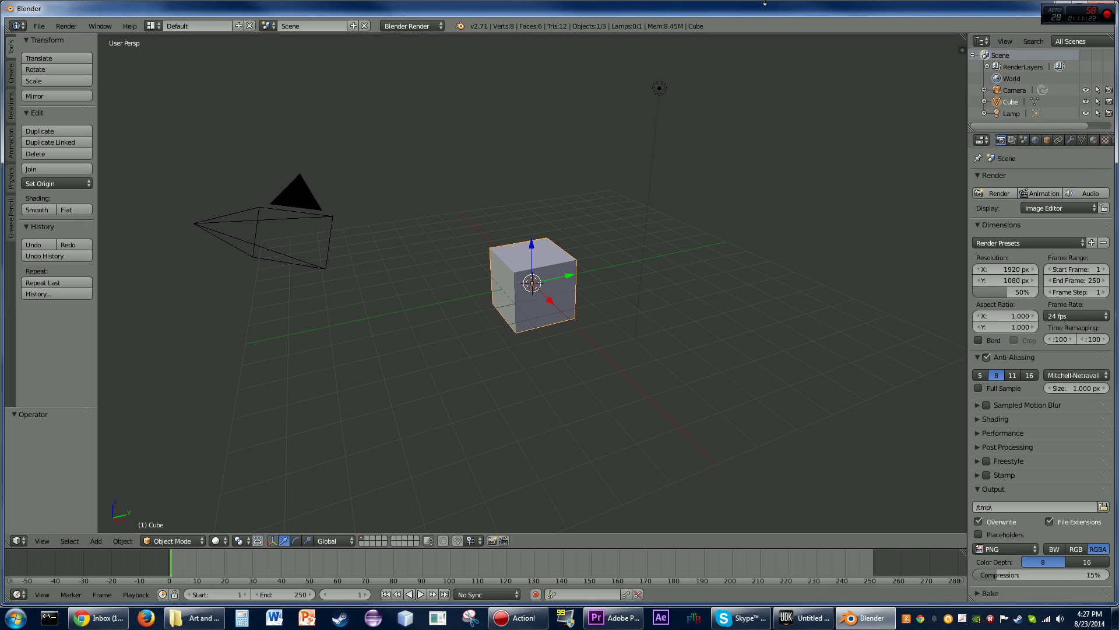
pyautogui.press('super+Up')
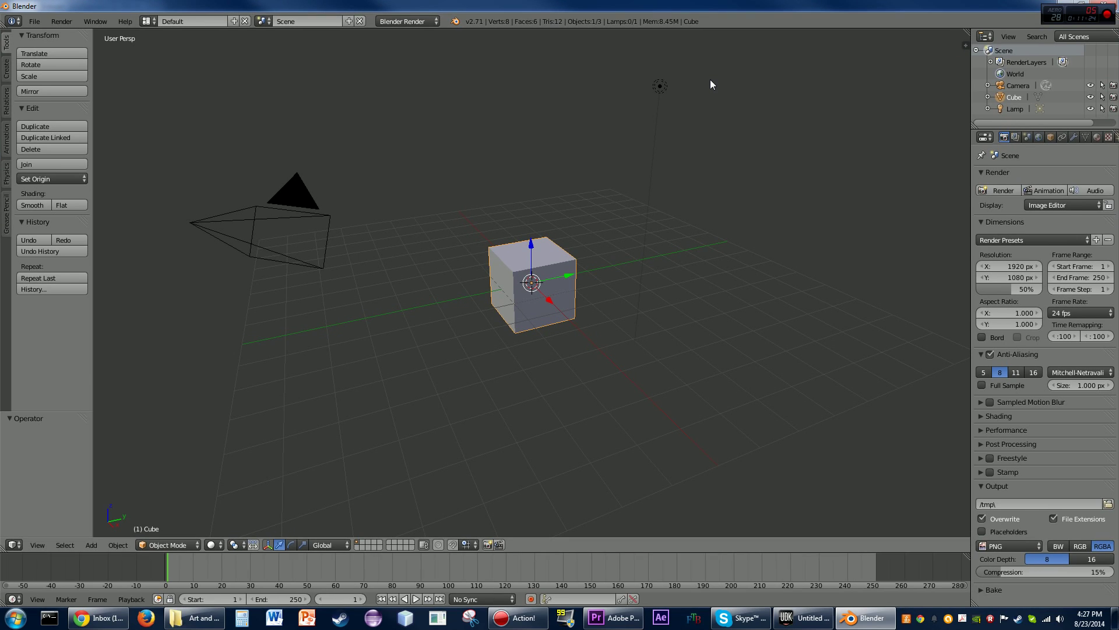
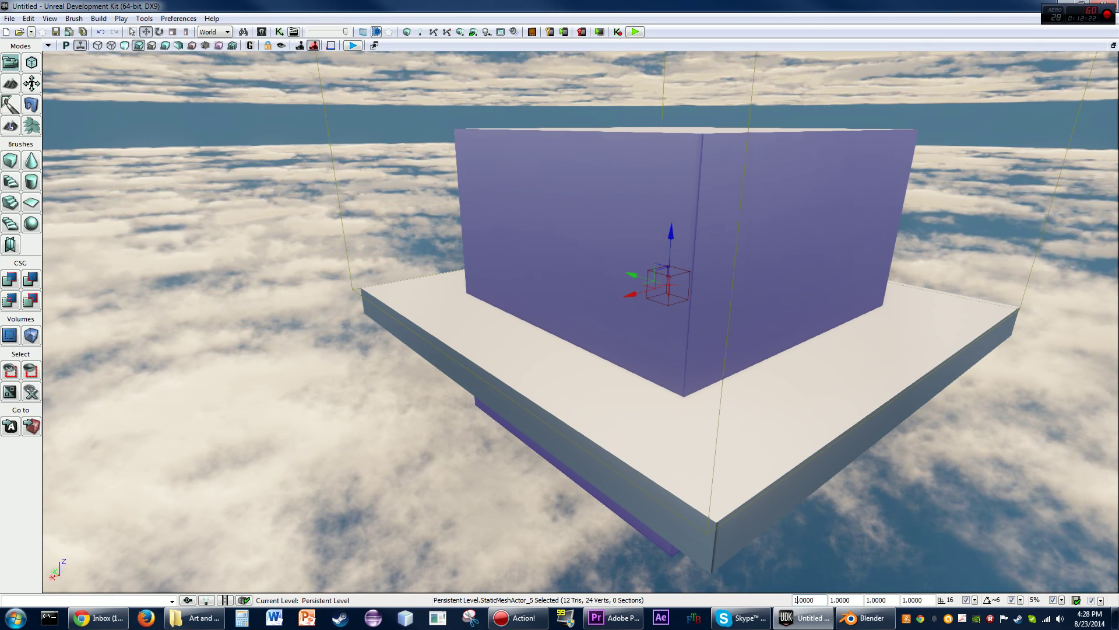
# Set the overall scale of the selected static mesh cube in the Unreal Development Kit level to 100.
pyautogui.press('Return')
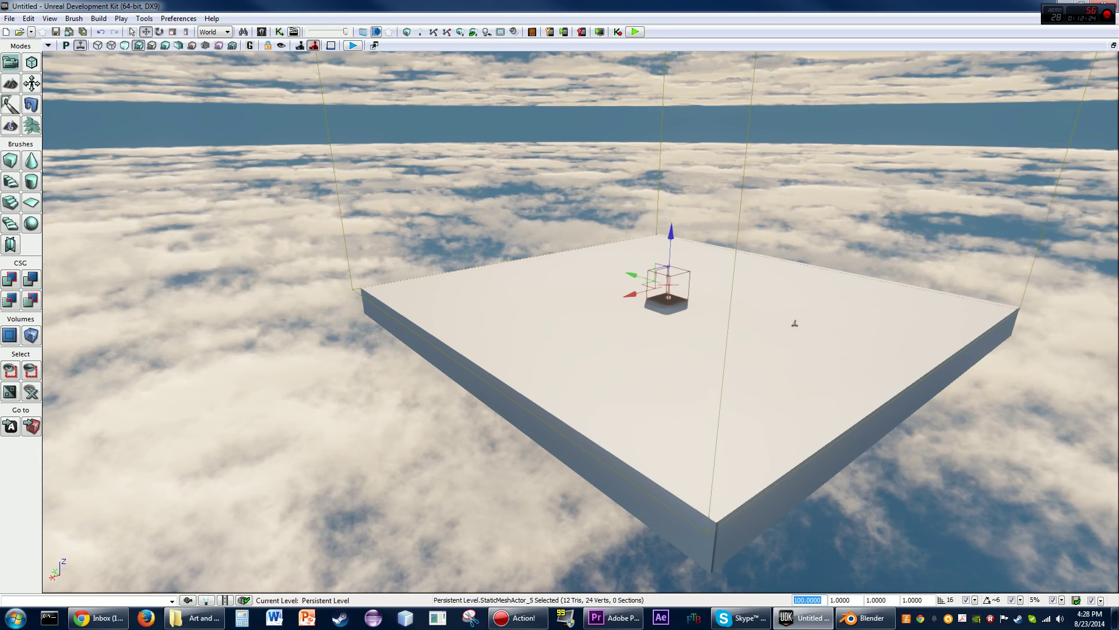
# Switch to Blender, select the lamp and move it down in front of the cube.
pyautogui.moveTo(825, 552); pyautogui.dragTo(879, 383, button='right')
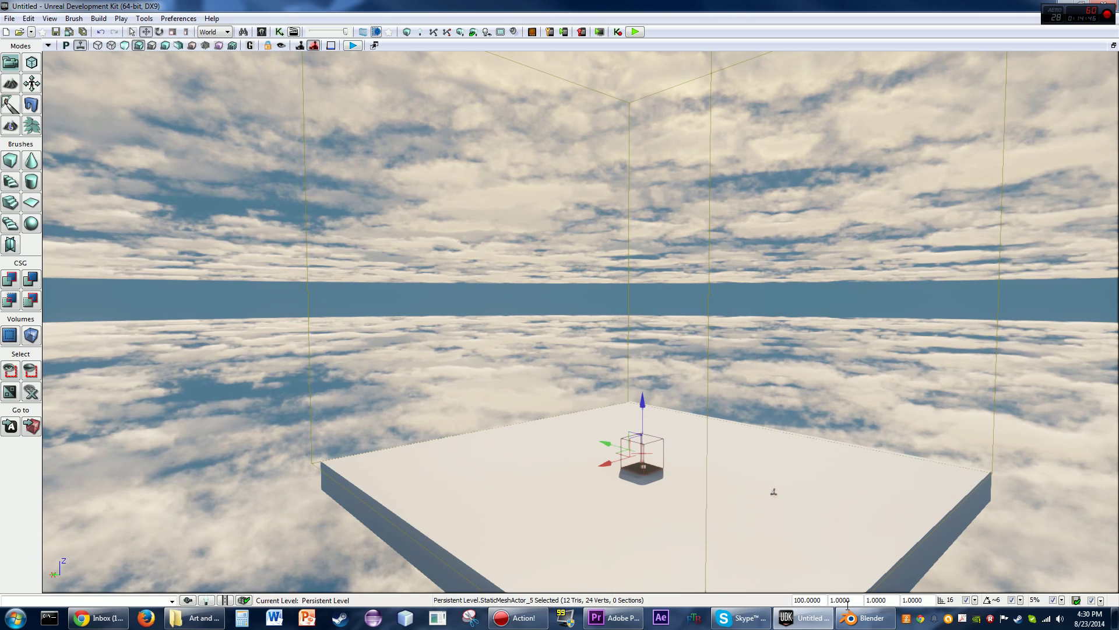
pyautogui.click(860, 618)
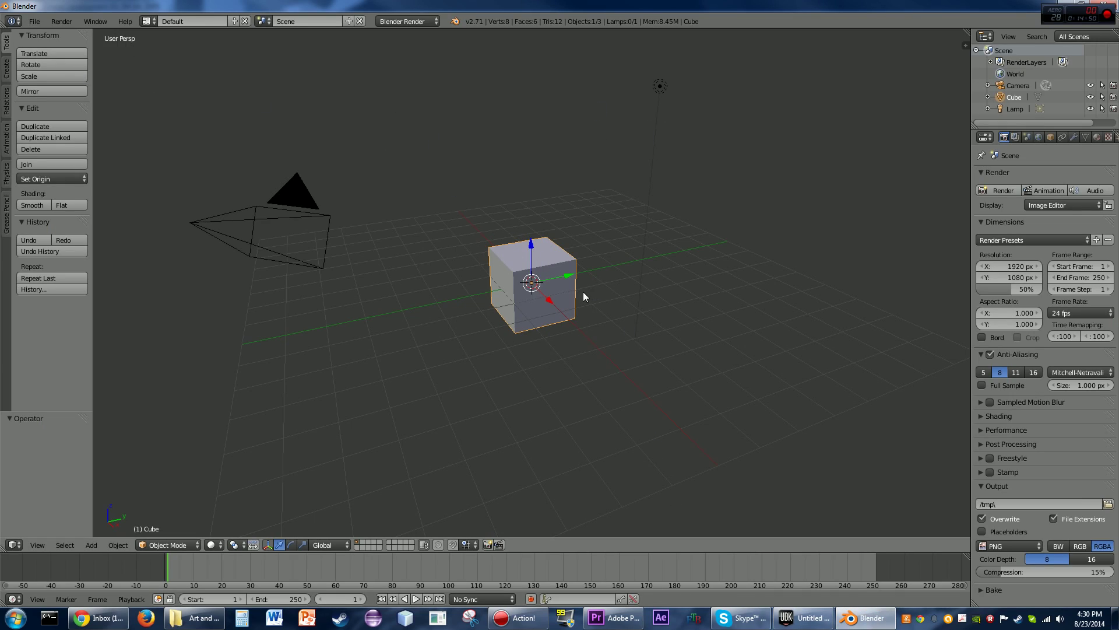
pyautogui.rightClick(641, 283)
pyautogui.press('g')
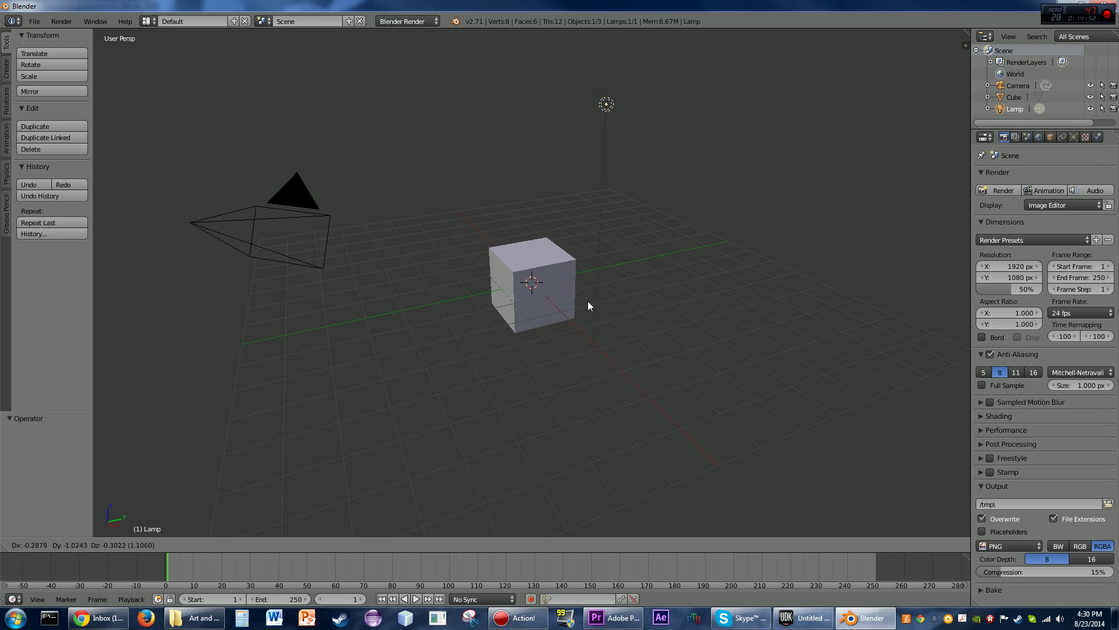
pyautogui.click(513, 480)
pyautogui.press('g')
pyautogui.click(641, 315)
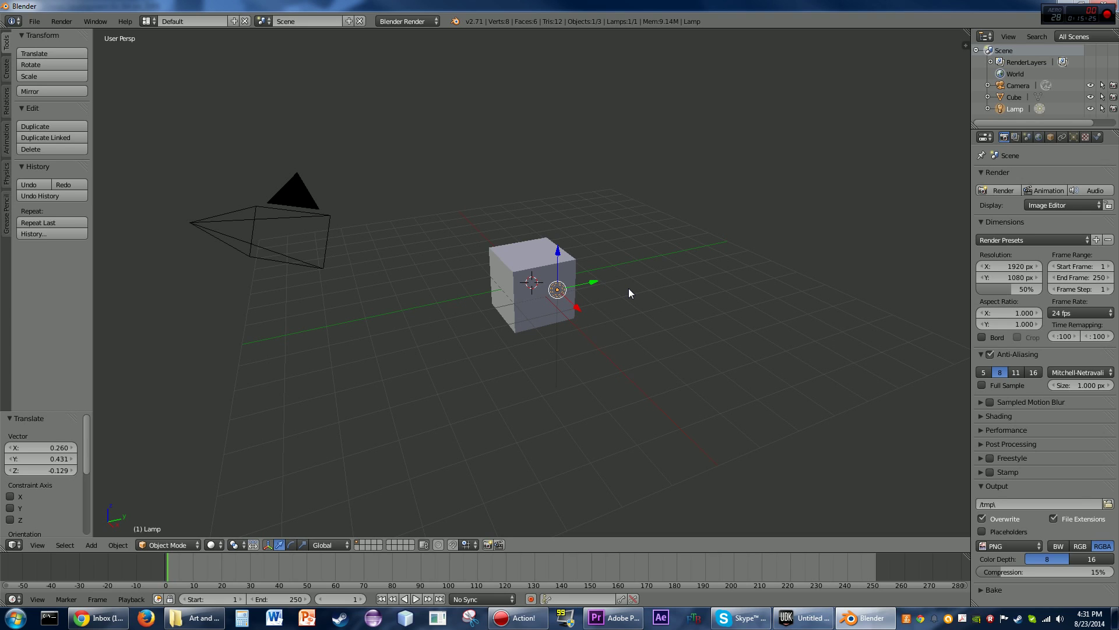
# Switch to the Unreal Development Kit and search the Content Browser for "arch".
pyautogui.click(803, 618)
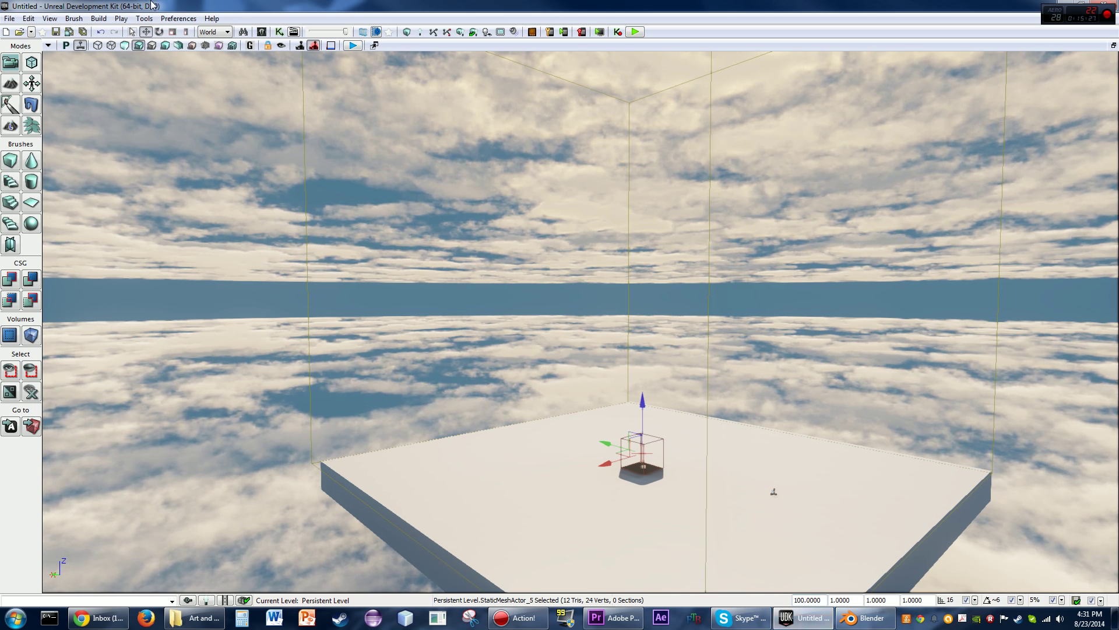
pyautogui.click(261, 32)
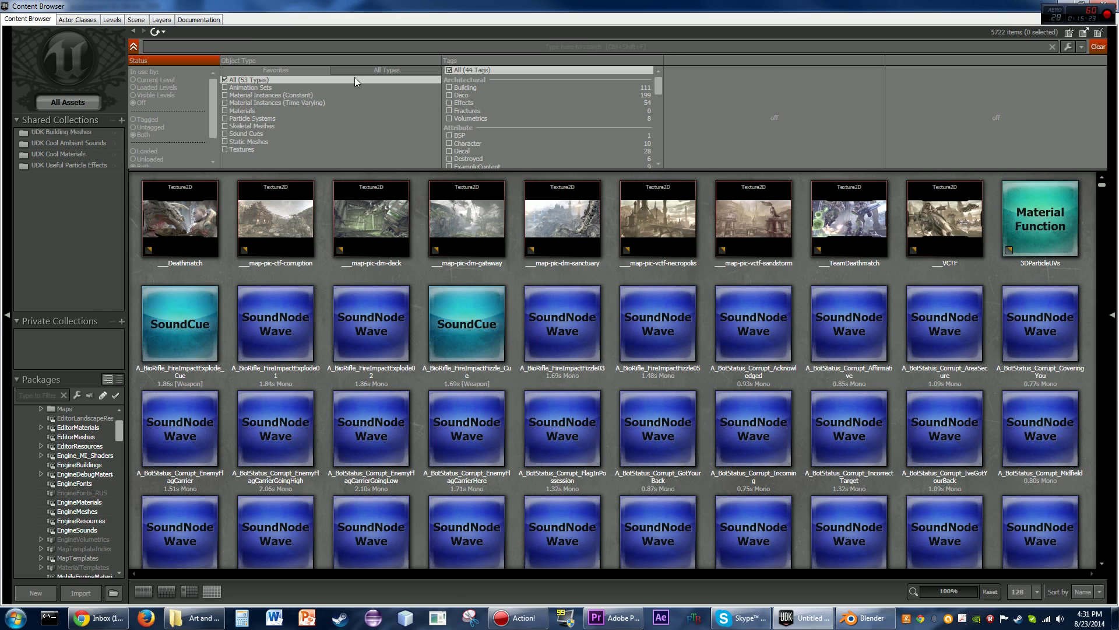
pyautogui.write('arch')
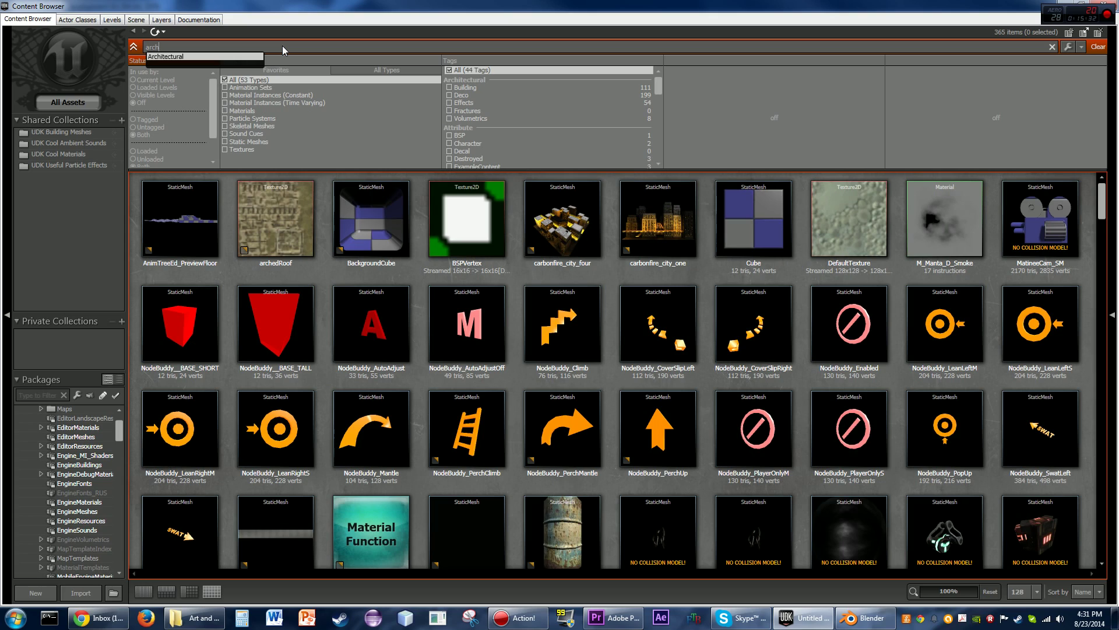
# Examine the NodeBuddy_Mantle static mesh in the Static Mesh Editor, close the editor and minimize the Content Browser.
pyautogui.click(369, 429)
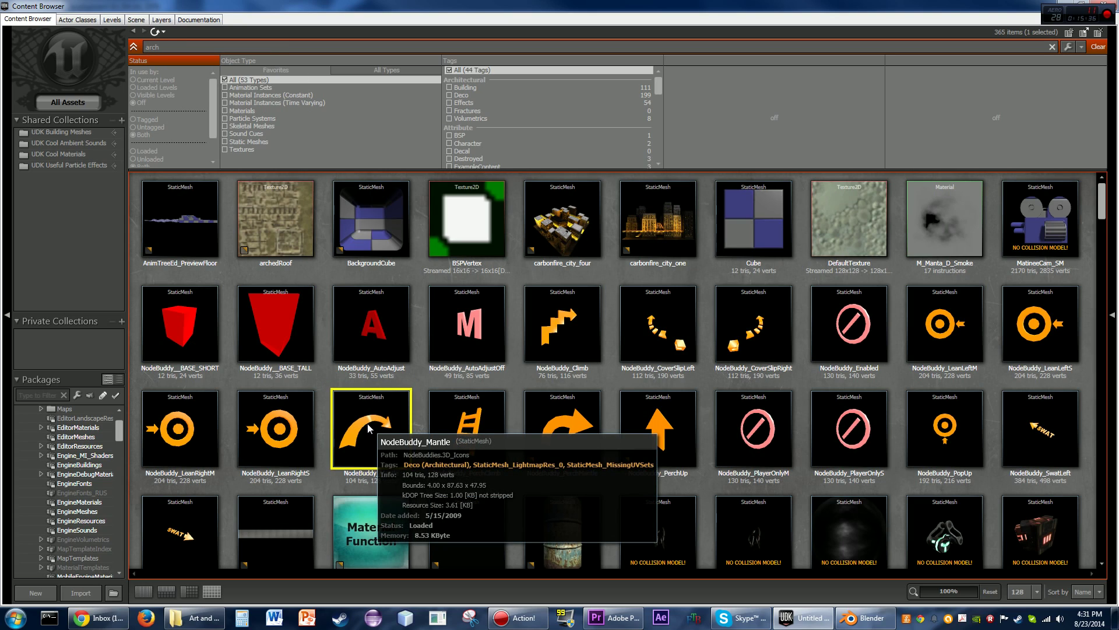
pyautogui.doubleClick(368, 429)
pyautogui.moveTo(636, 257)
pyautogui.mouseDown(button='right')
pyautogui.moveTo(636, 245)
pyautogui.moveTo(636, 258)
pyautogui.mouseUp(button='right')
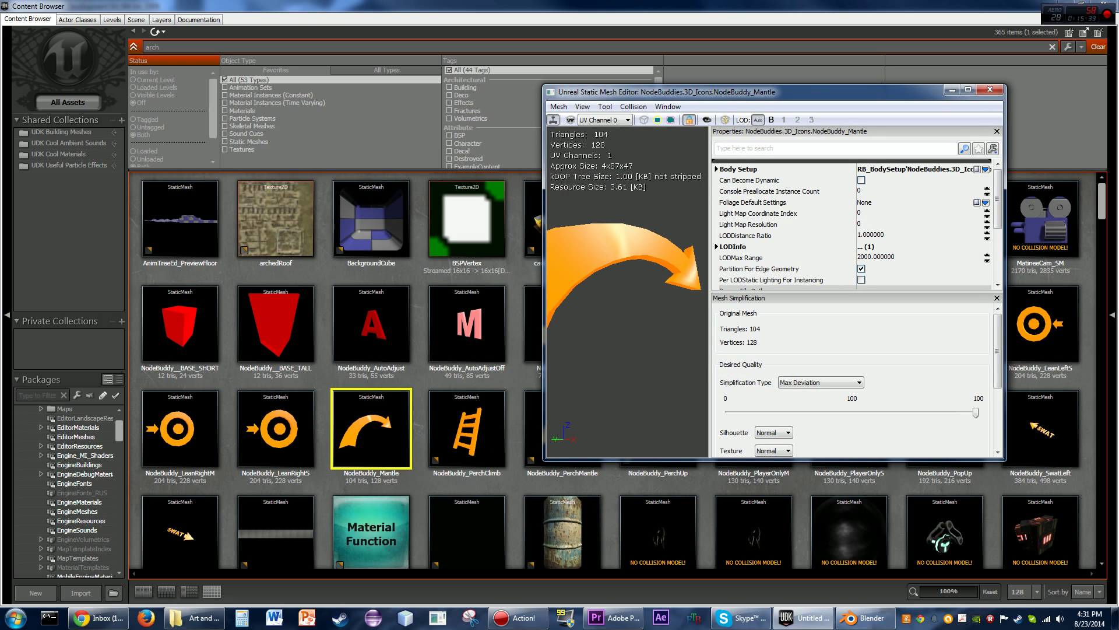
pyautogui.click(617, 247)
pyautogui.click(629, 320)
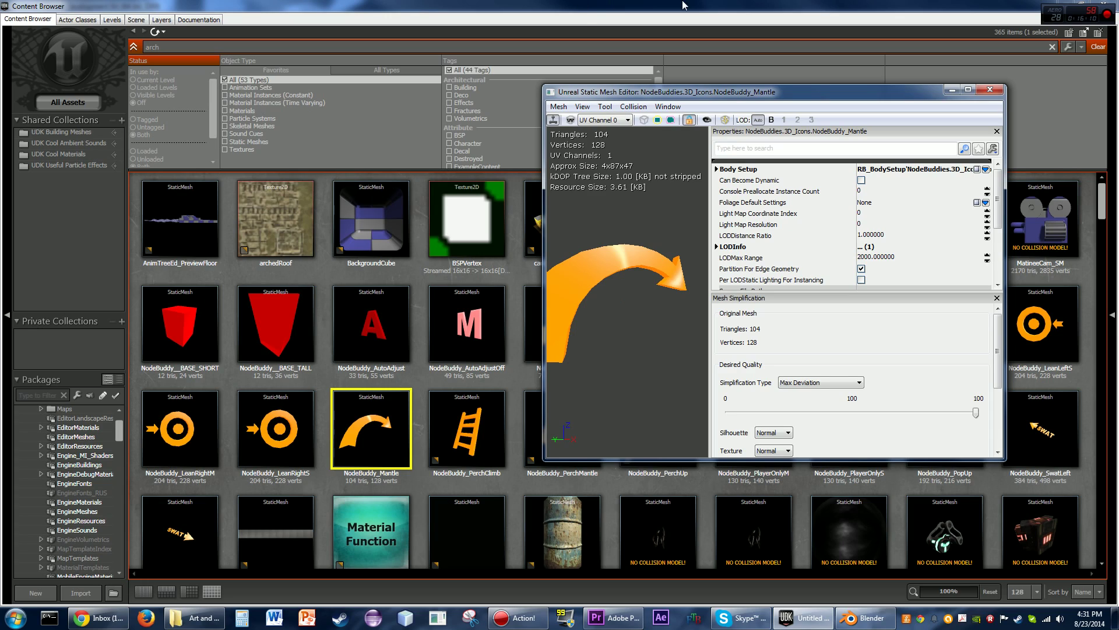
pyautogui.click(996, 89)
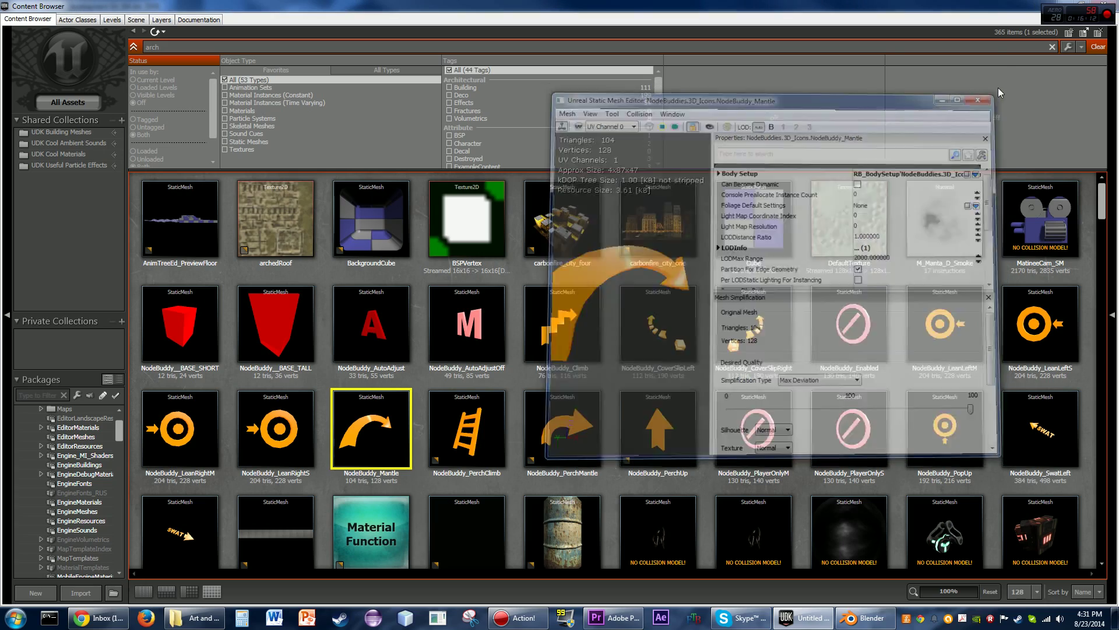
pyautogui.click(1070, 5)
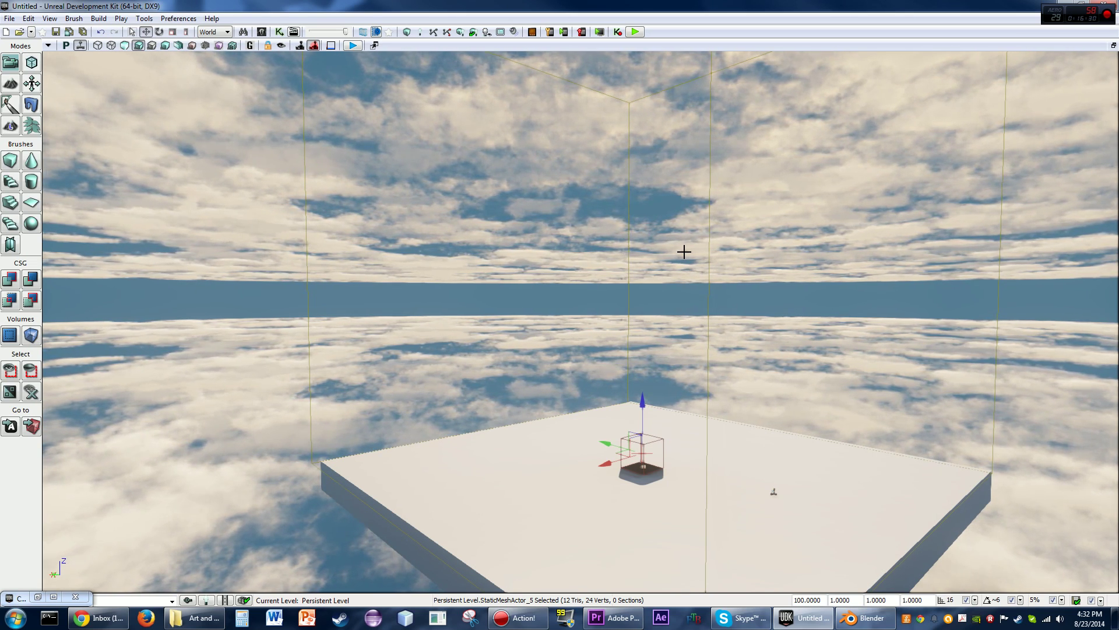
# Switch to Blender and move the cube by about 0.147 in X, 0.090 in Y and -0.197 in Z.
pyautogui.click(865, 618)
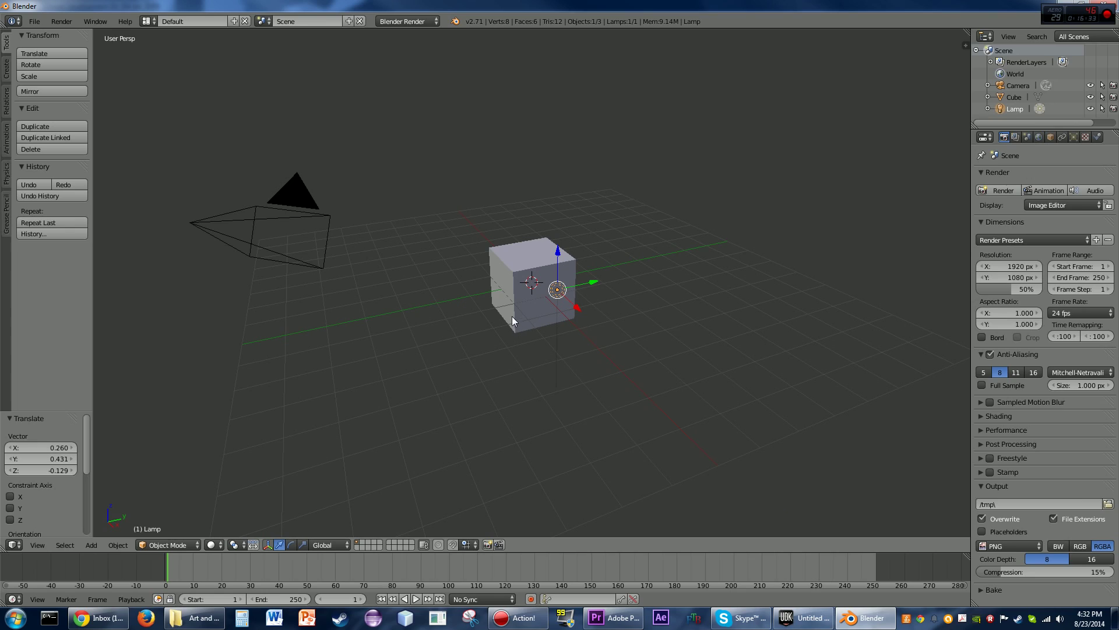
pyautogui.rightClick(540, 297)
pyautogui.press('g')
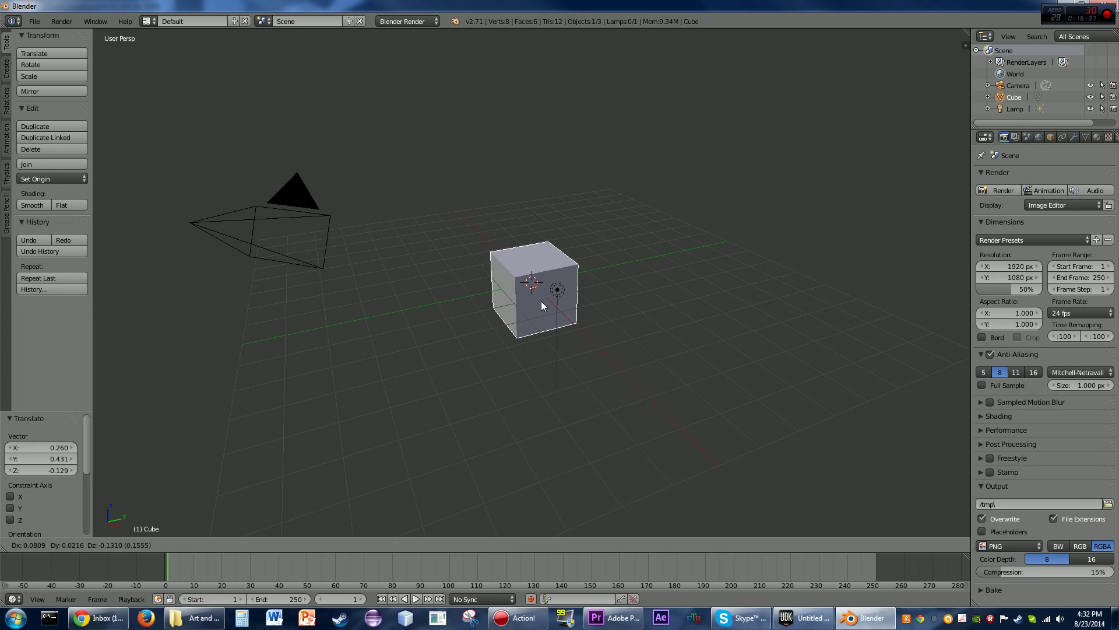
pyautogui.click(544, 302)
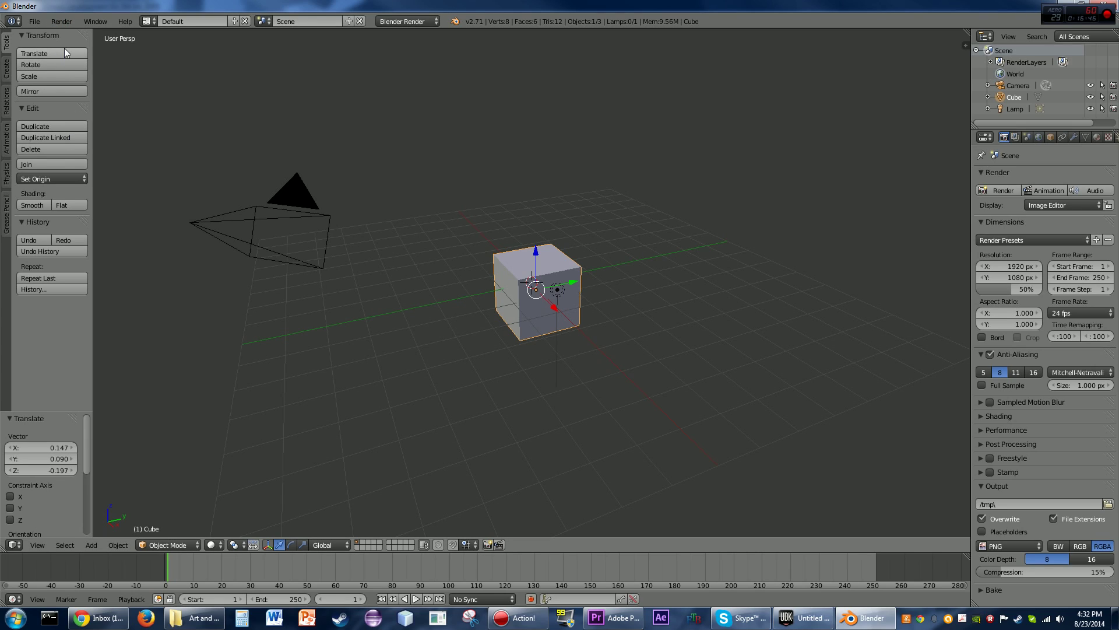
# Scale the cube down uniformly to about 0.58 of its size.
pyautogui.rightClick(140, 117)
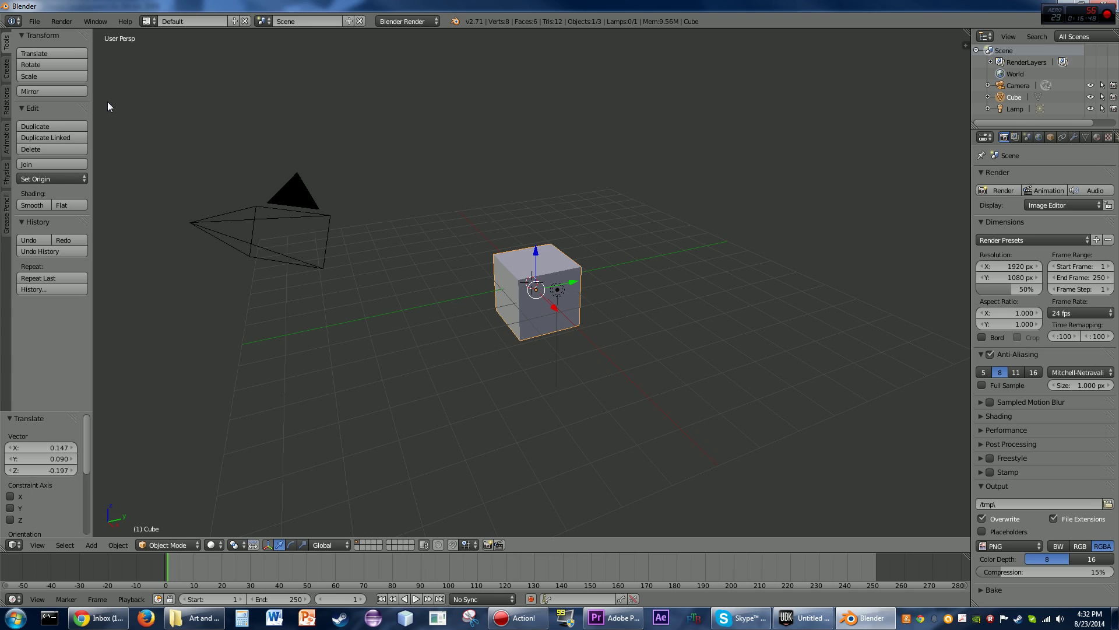
pyautogui.click(45, 76)
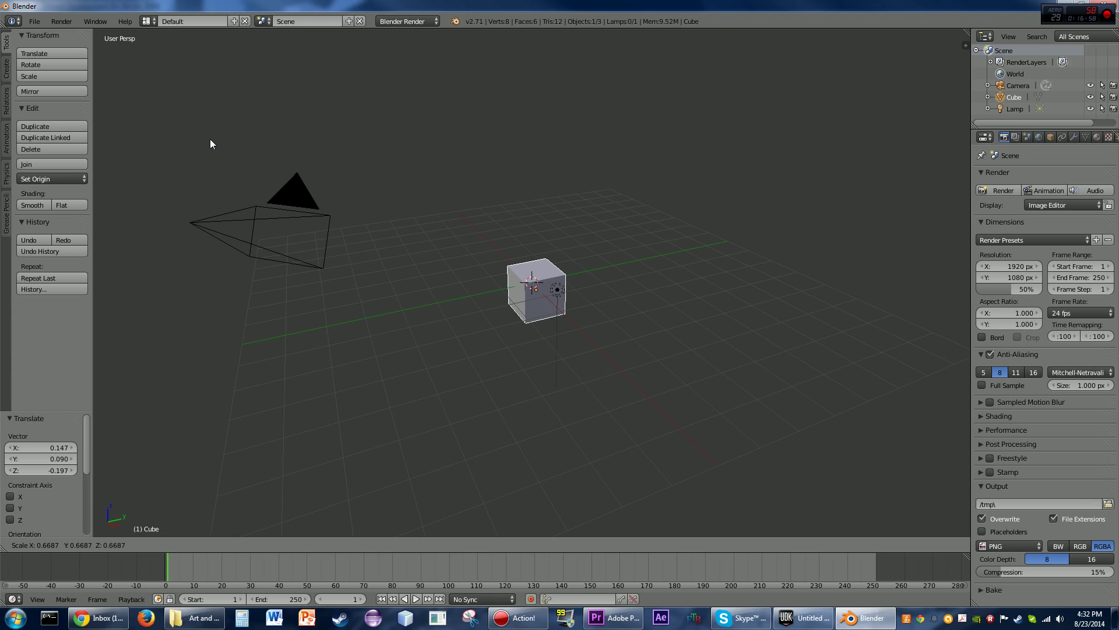
pyautogui.click(280, 157)
# Set the scale to 100 for an Autodesk FBX export, and quit Blender without exporting or saving.
pyautogui.click(34, 21)
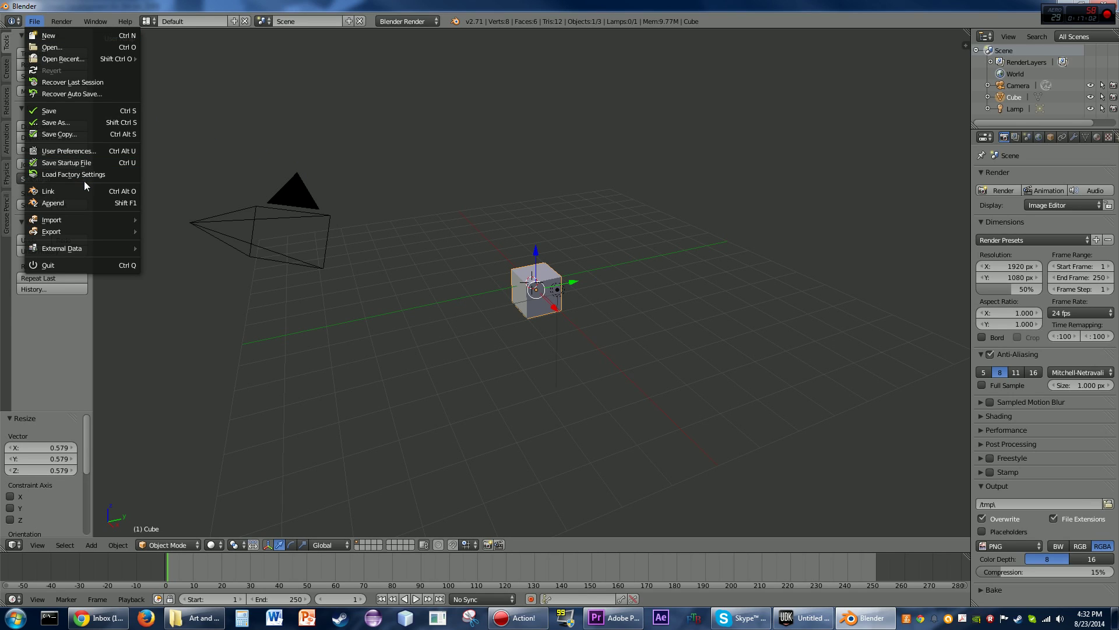
pyautogui.moveTo(88, 230)
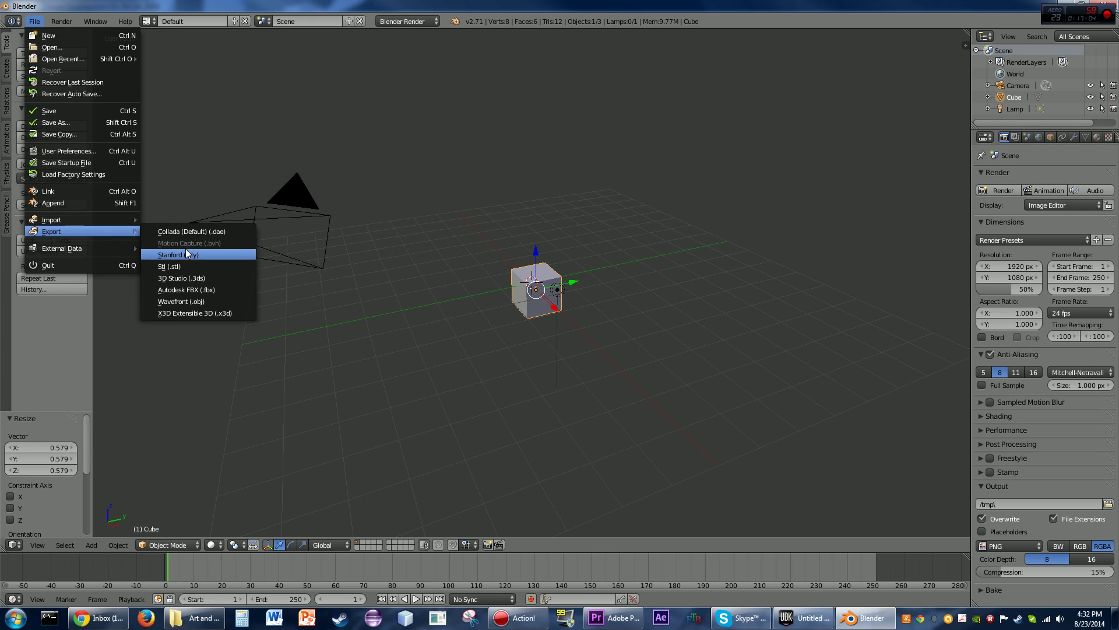
pyautogui.click(214, 289)
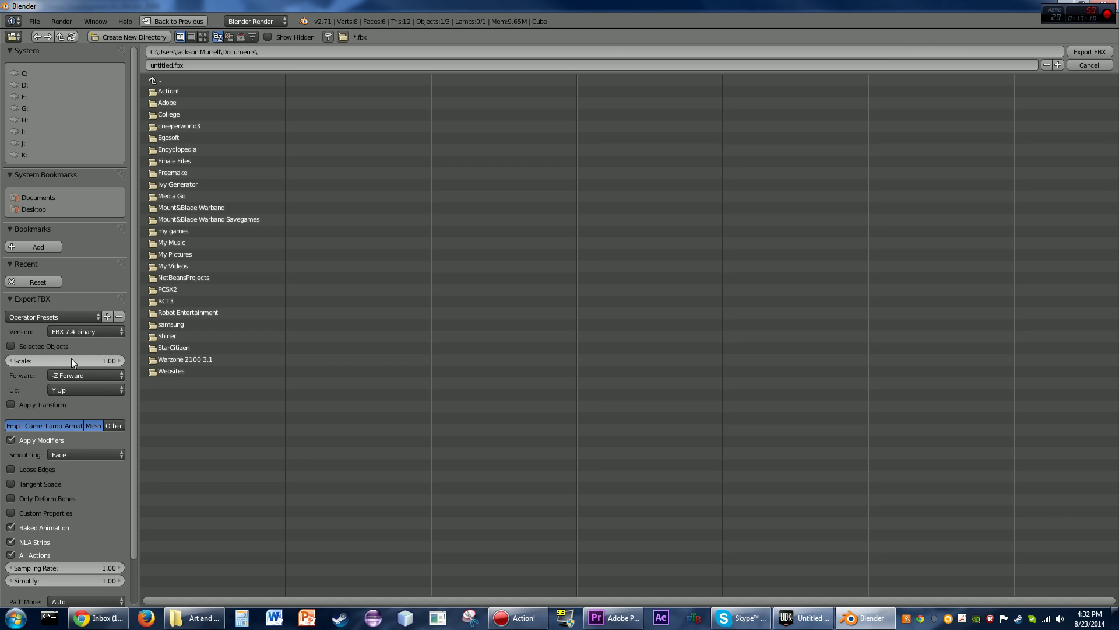
pyautogui.click(111, 360)
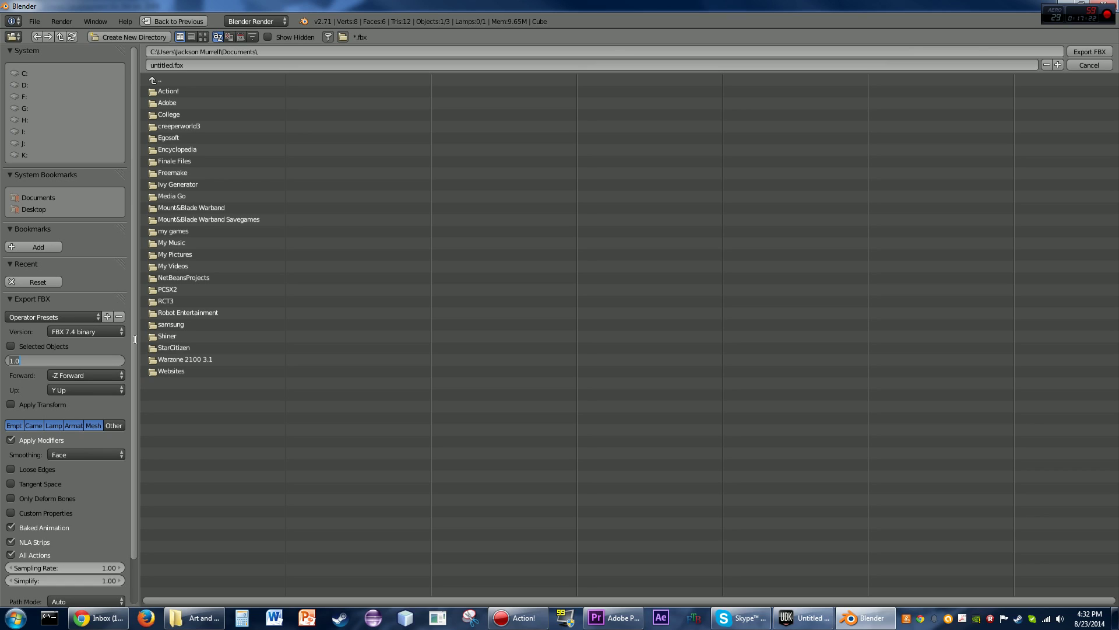
pyautogui.write('100')
pyautogui.press('Return')
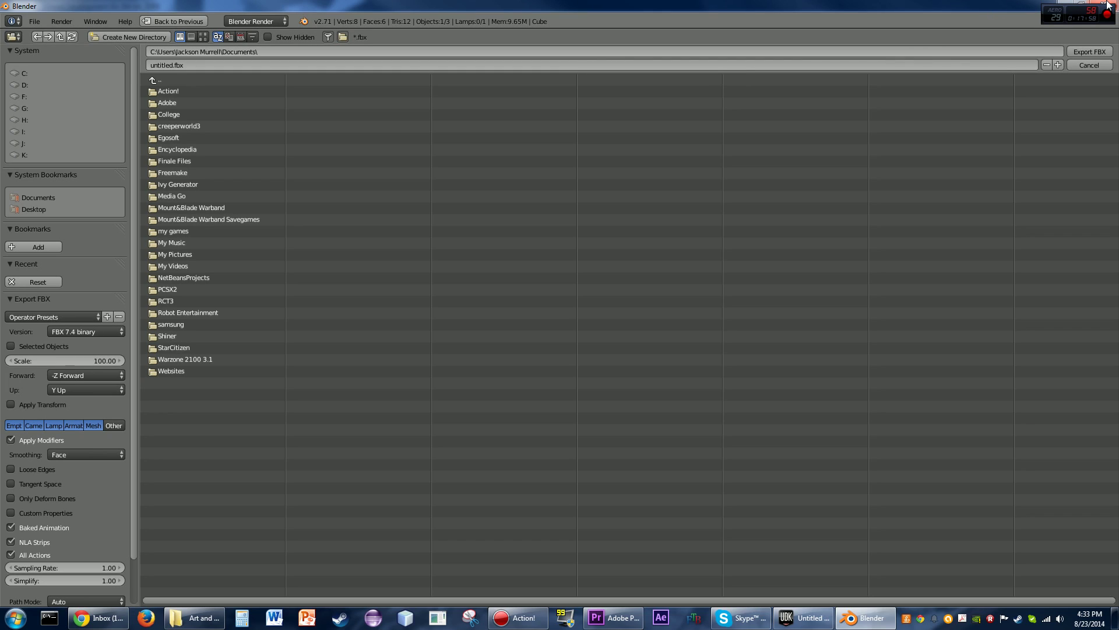
pyautogui.click(1108, 5)
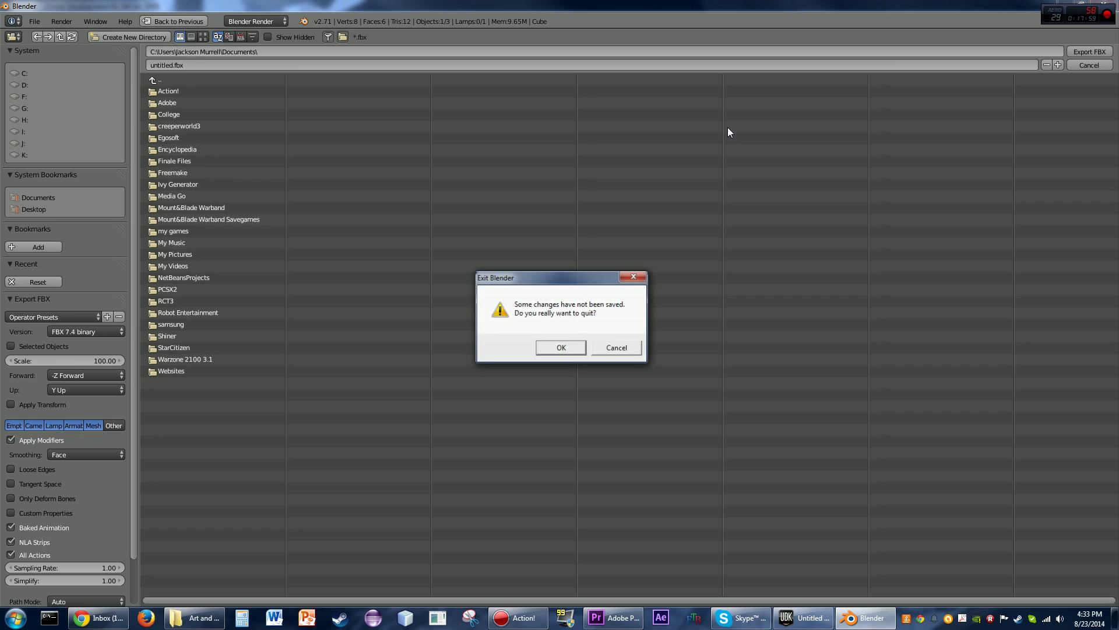
pyautogui.click(561, 348)
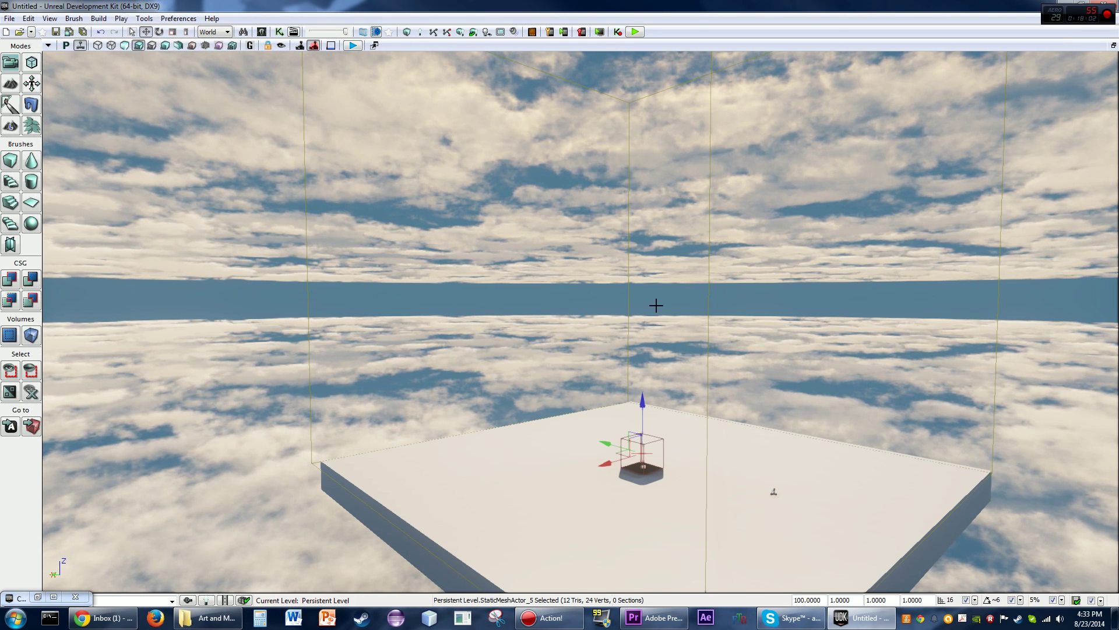
# Bring back the Content Browser and choose Rusted Metal-645.png from the Metal textures folder for import.
pyautogui.click(838, 621)
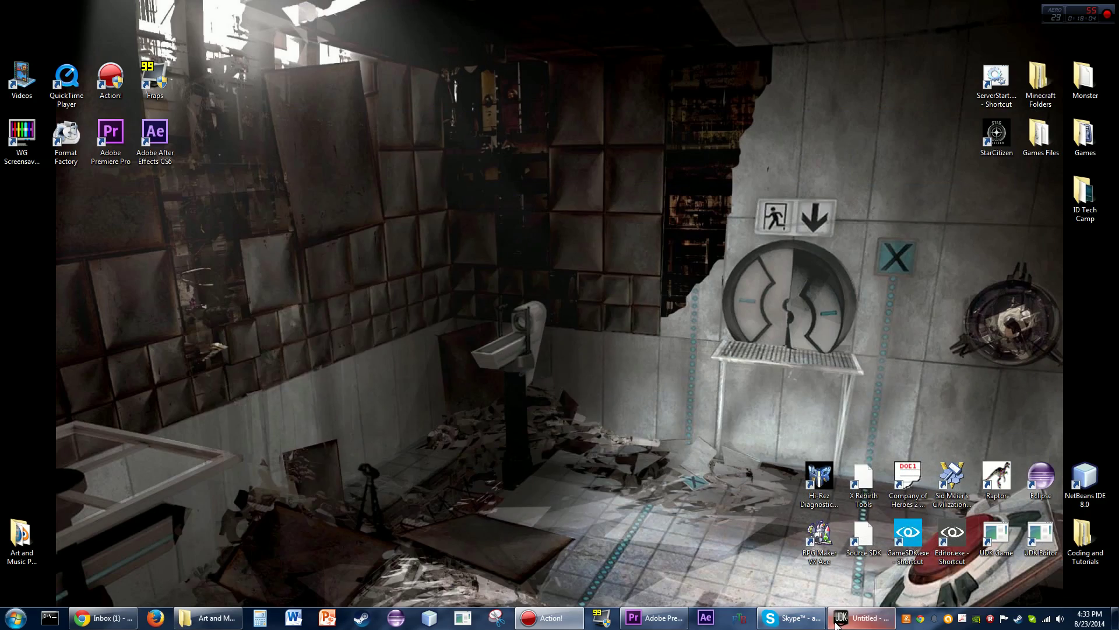
pyautogui.click(838, 622)
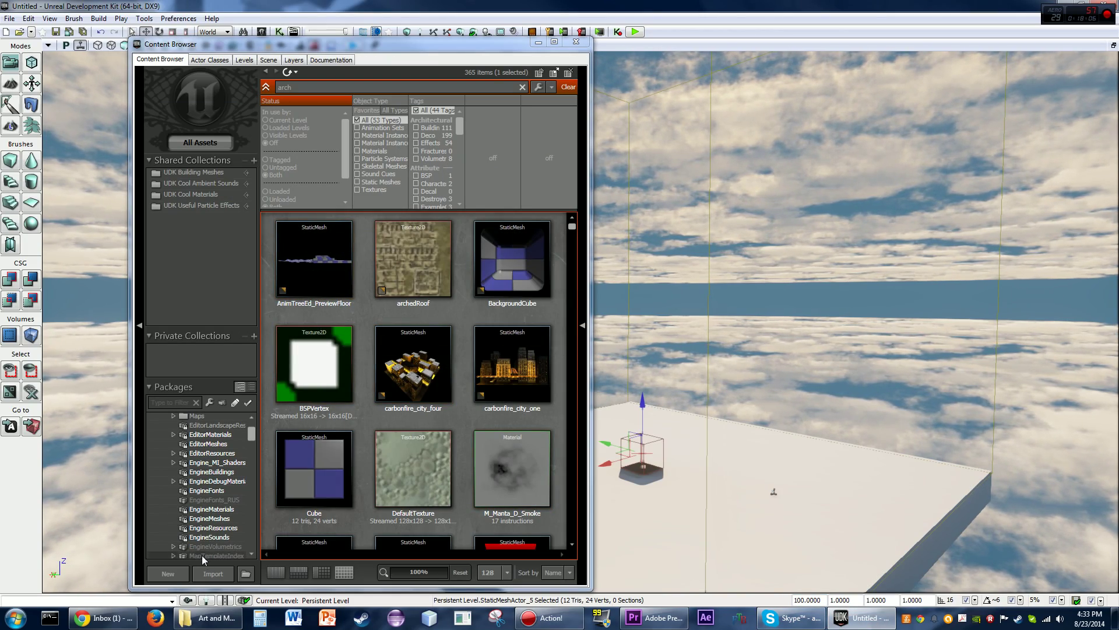
pyautogui.click(213, 574)
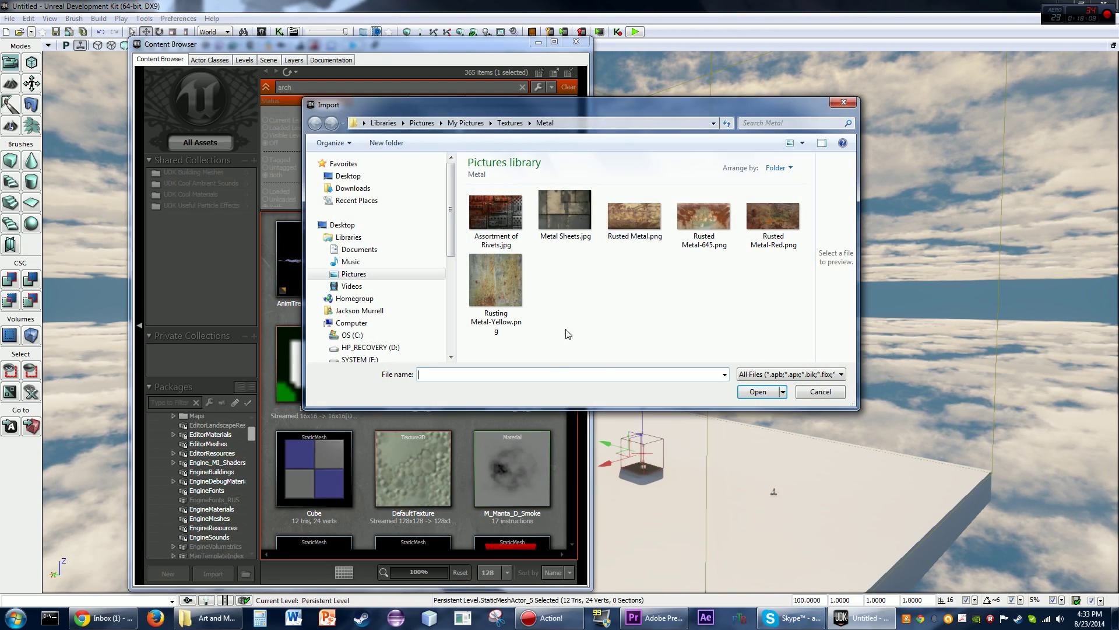
pyautogui.click(704, 218)
pyautogui.doubleClick(704, 218)
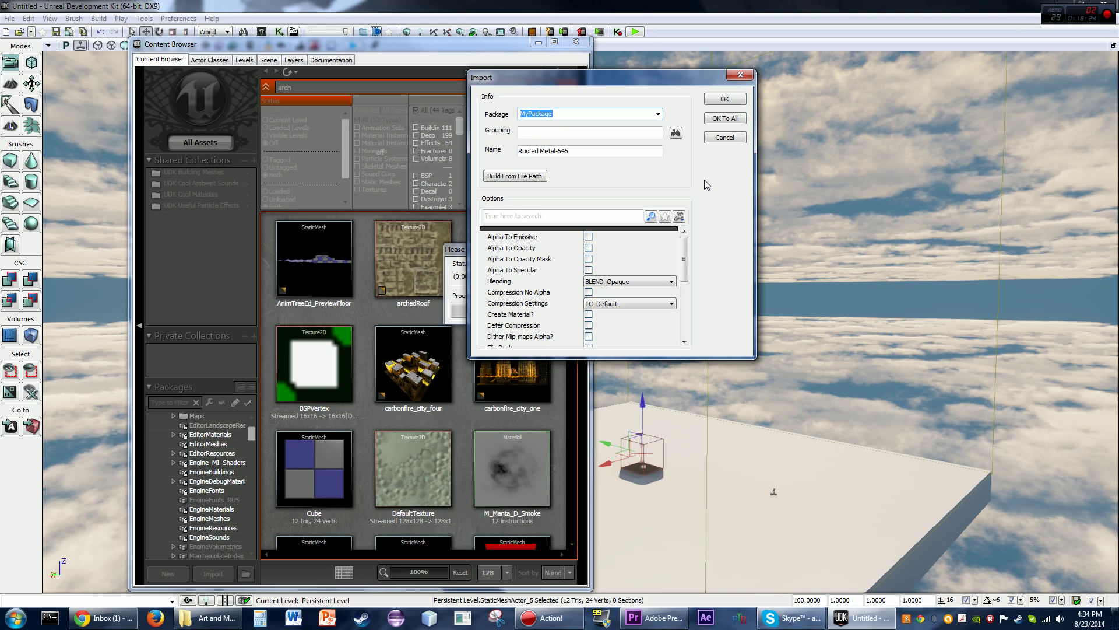
# Examine the existing destination packages for the texture import, keep MyPackage and place the cursor in the texture's name.
pyautogui.click(658, 114)
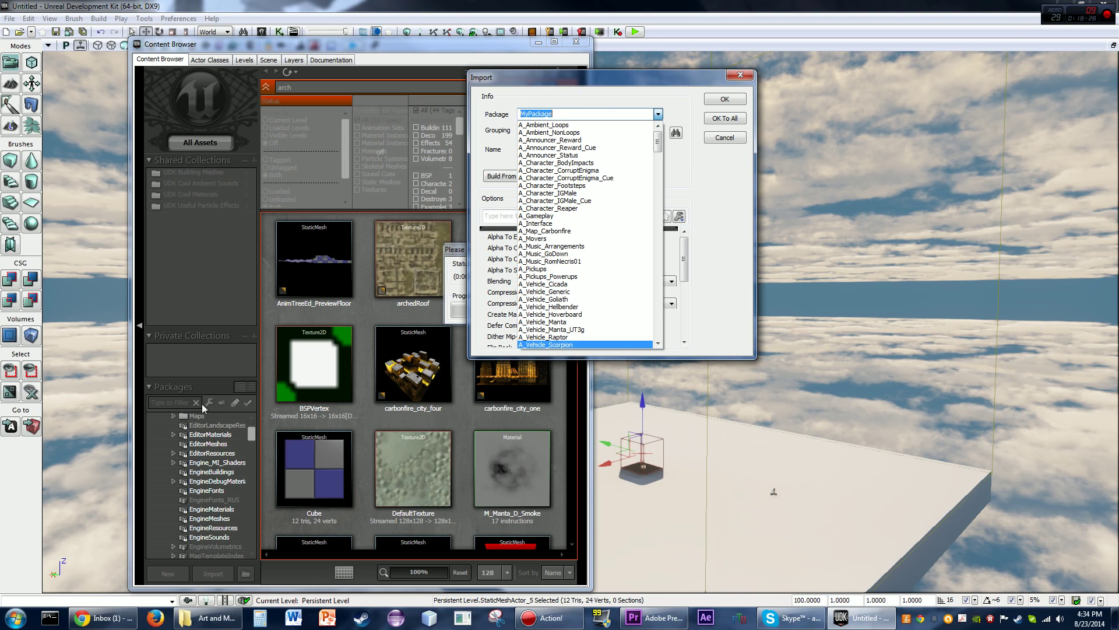
pyautogui.click(251, 432)
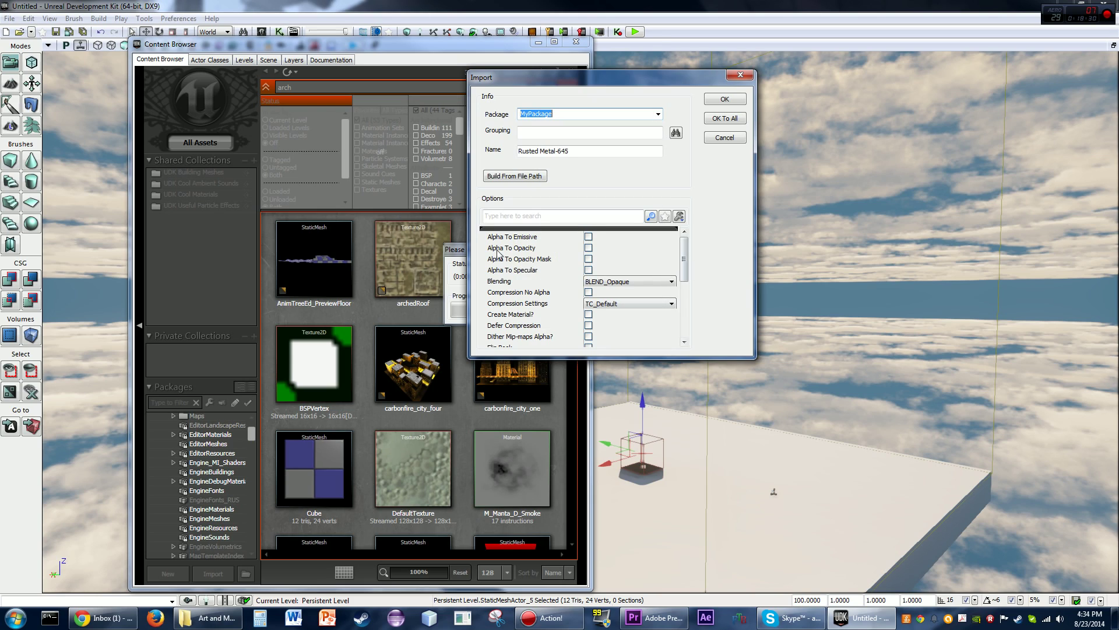
pyautogui.click(659, 114)
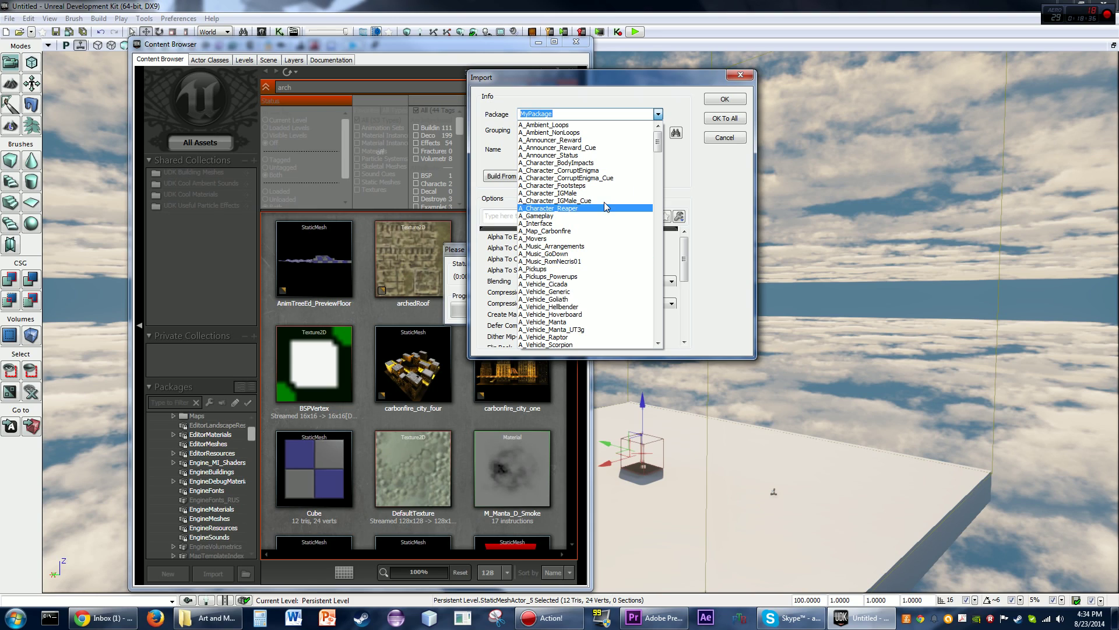
pyautogui.scroll(-3, 586, 287)
pyautogui.scroll(-7, 595, 290)
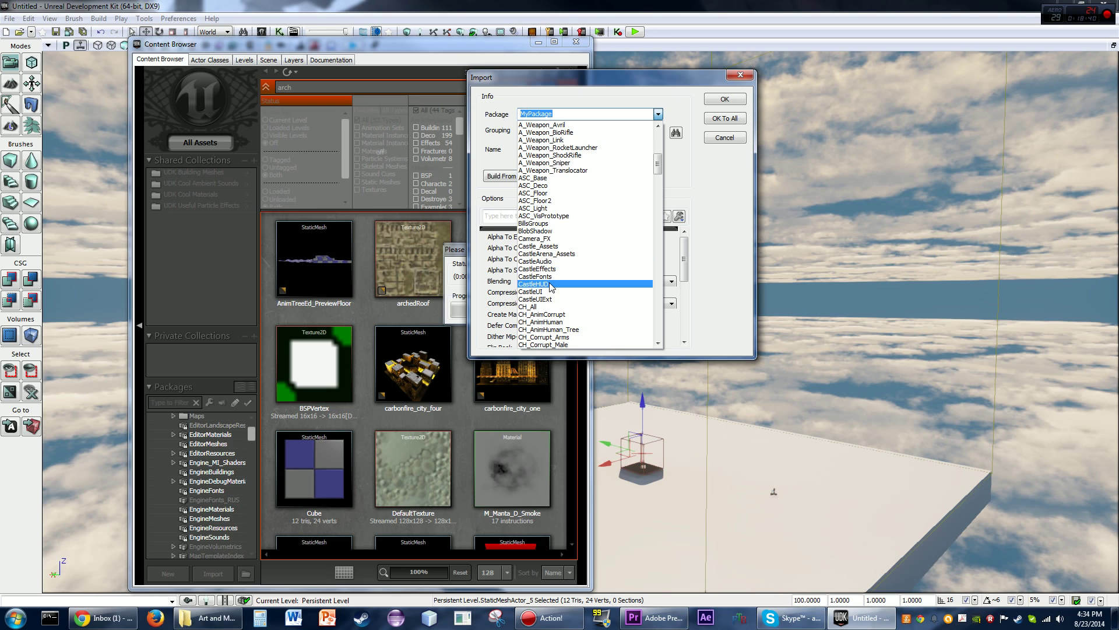
pyautogui.scroll(-1, 559, 289)
pyautogui.scroll(-4, 559, 327)
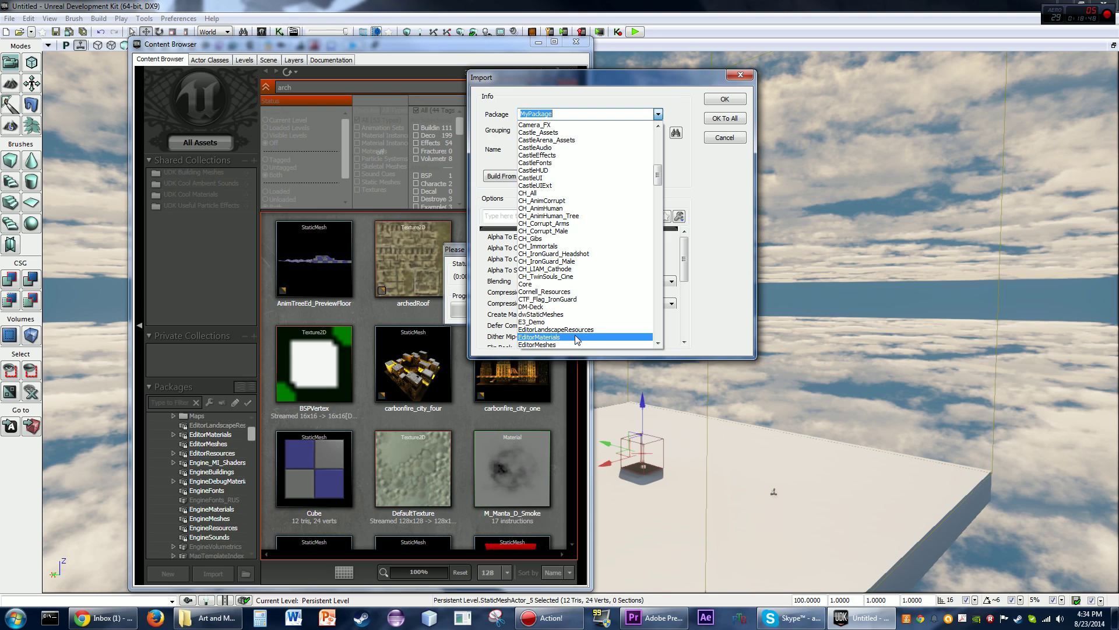
pyautogui.click(682, 174)
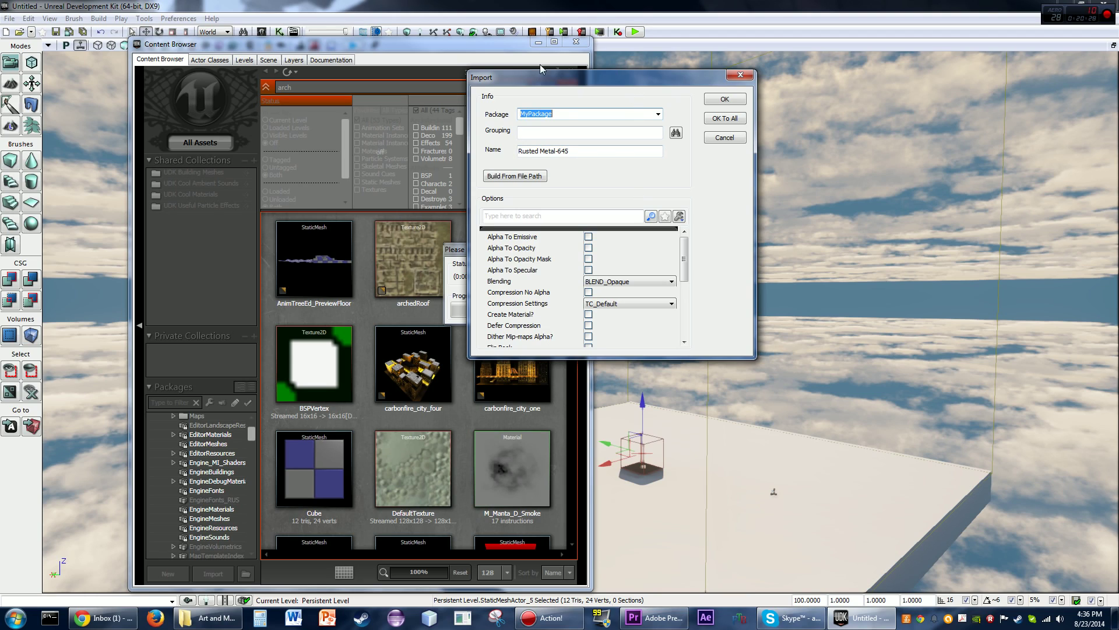
pyautogui.click(589, 151)
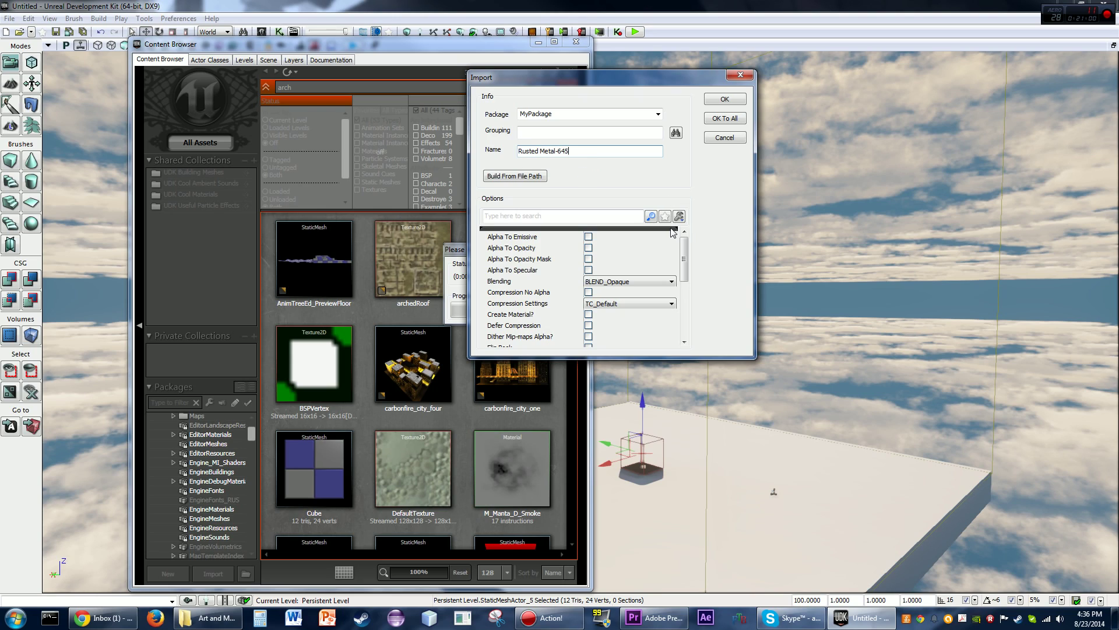
# Examine all texture import options for Rusted Metal-645, from the alpha settings down to Two Sided, and cancel the import.
pyautogui.moveTo(538, 77); pyautogui.dragTo(489, 74)
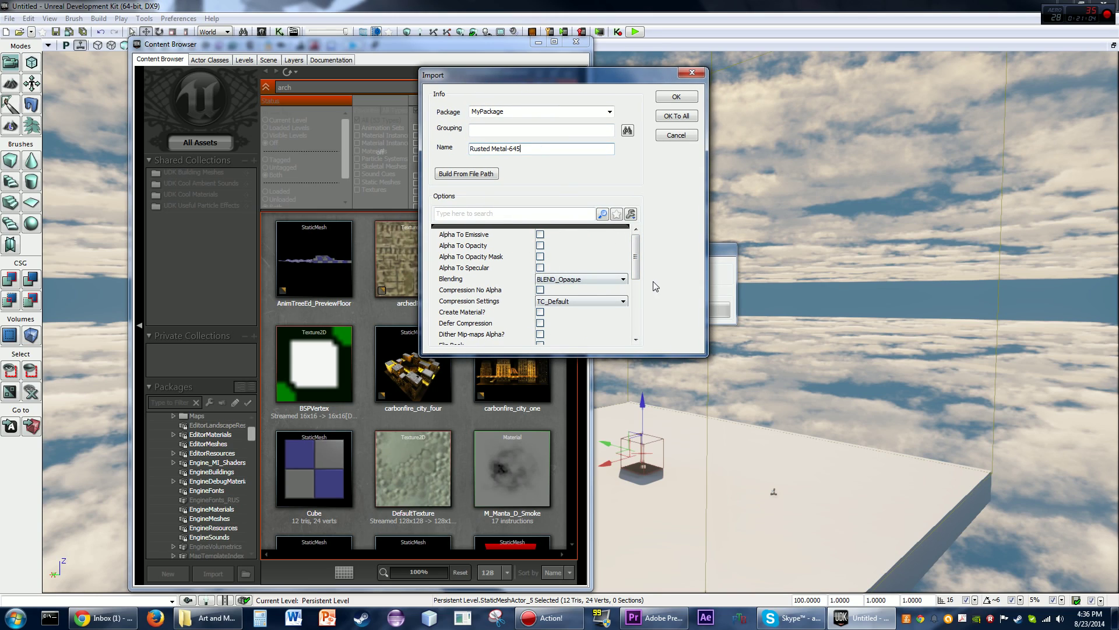
pyautogui.moveTo(635, 257); pyautogui.dragTo(636, 267)
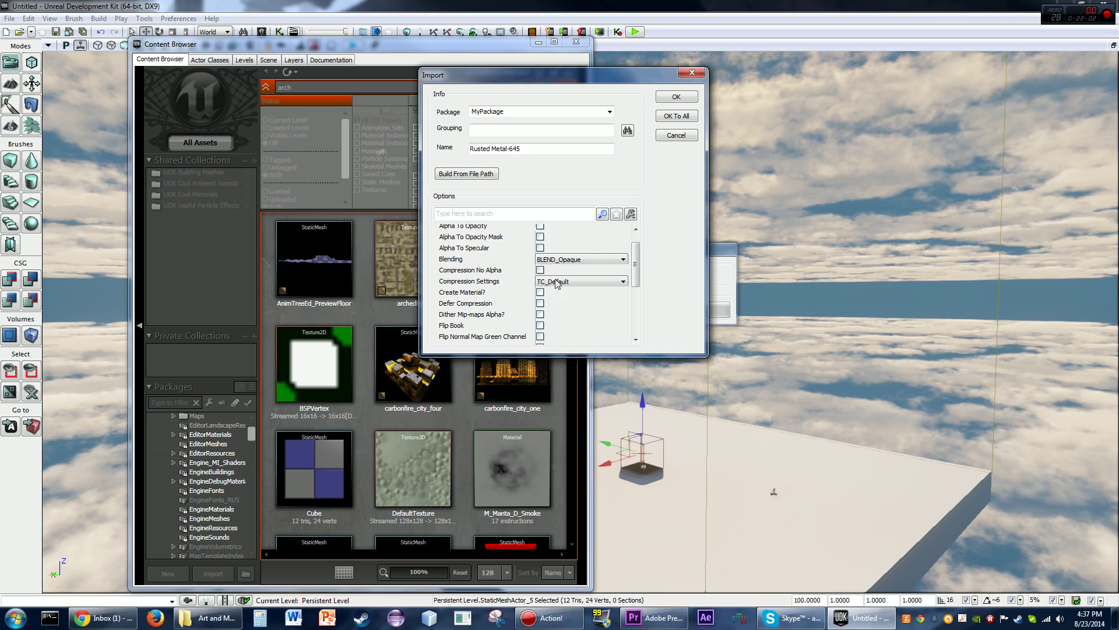
pyautogui.scroll(-1, 636, 262)
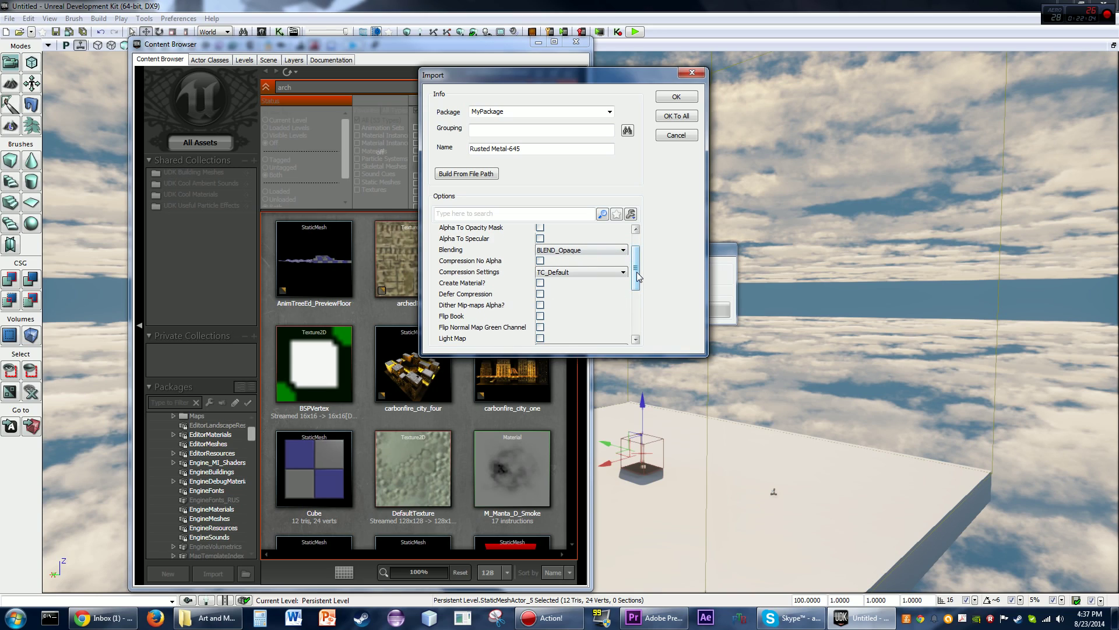
pyautogui.scroll(-4, 637, 271)
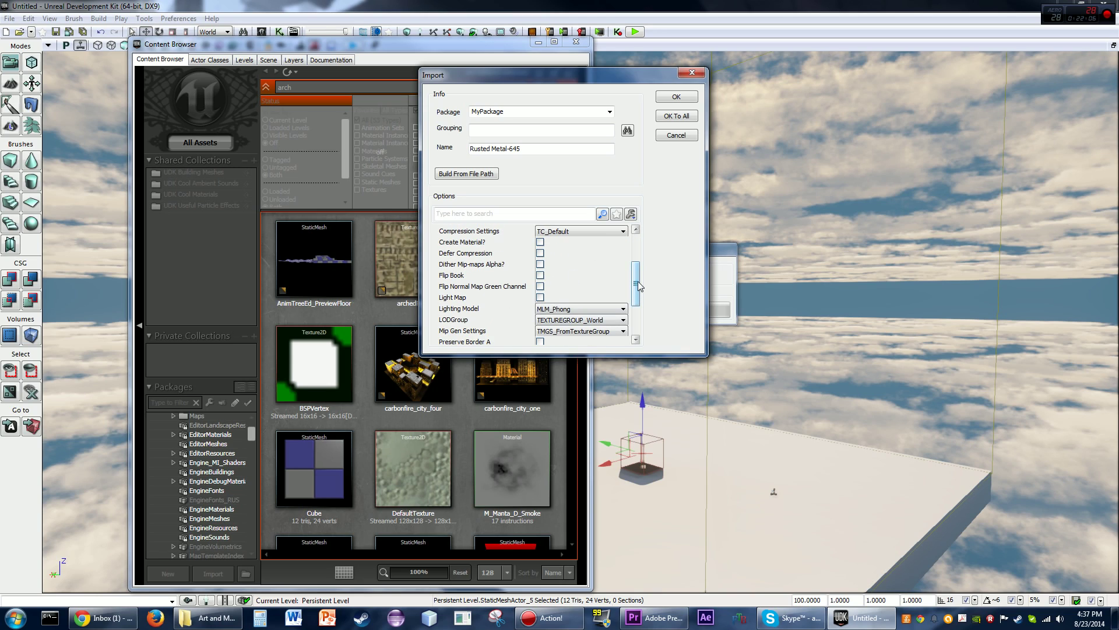
pyautogui.moveTo(638, 282); pyautogui.dragTo(638, 316)
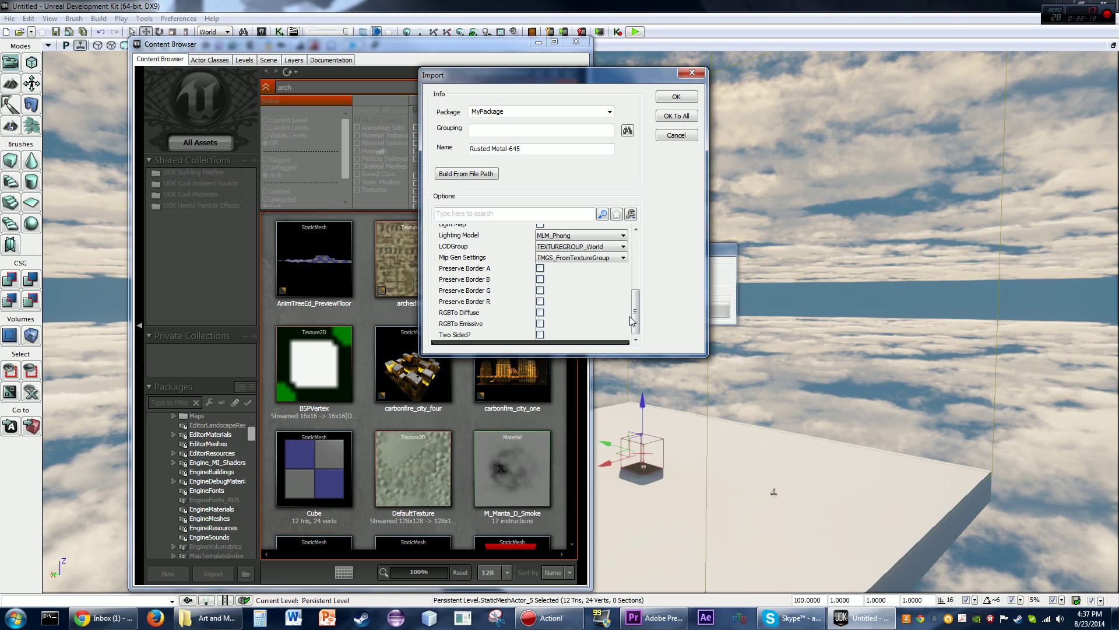
pyautogui.scroll(1, 638, 309)
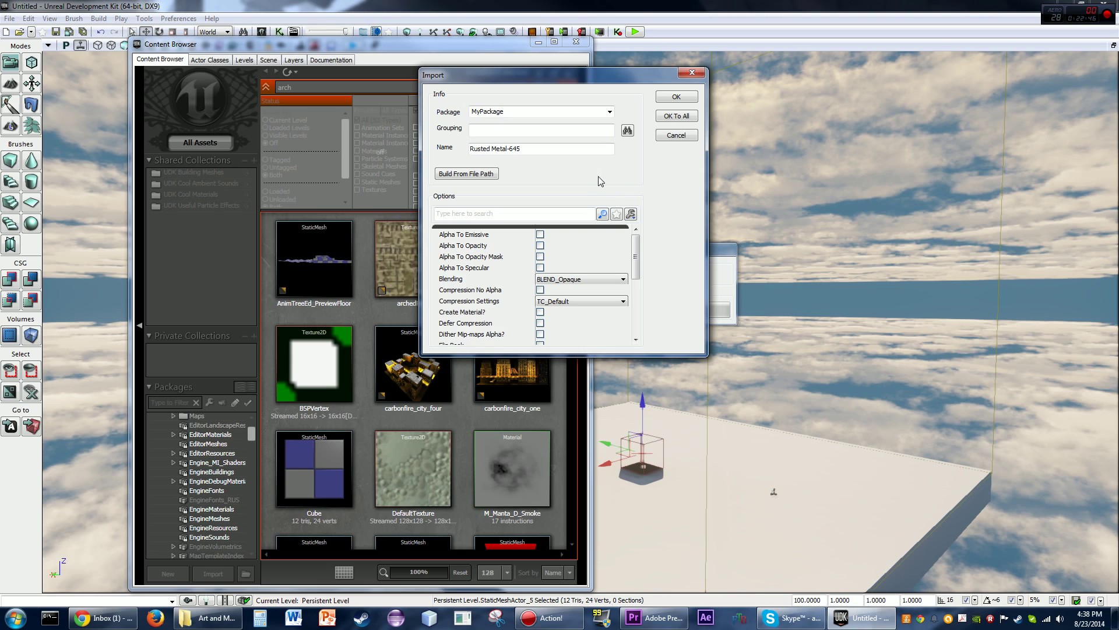
pyautogui.click(676, 135)
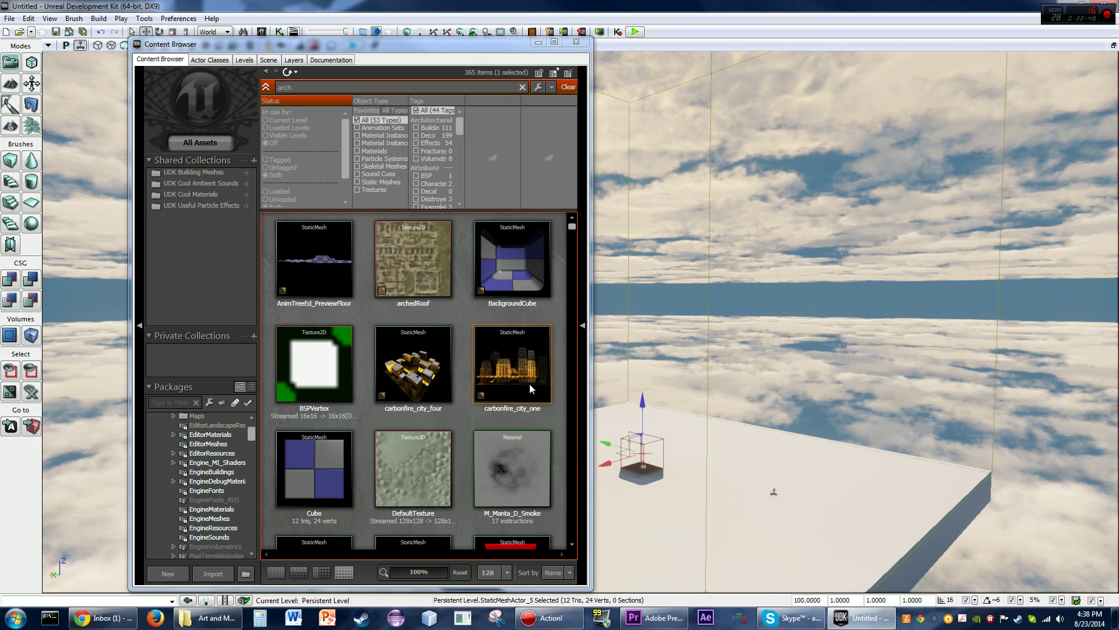
# Choose the Crate model for import into MyPackage, keeping Static Mesh as its import type.
pyautogui.click(210, 577)
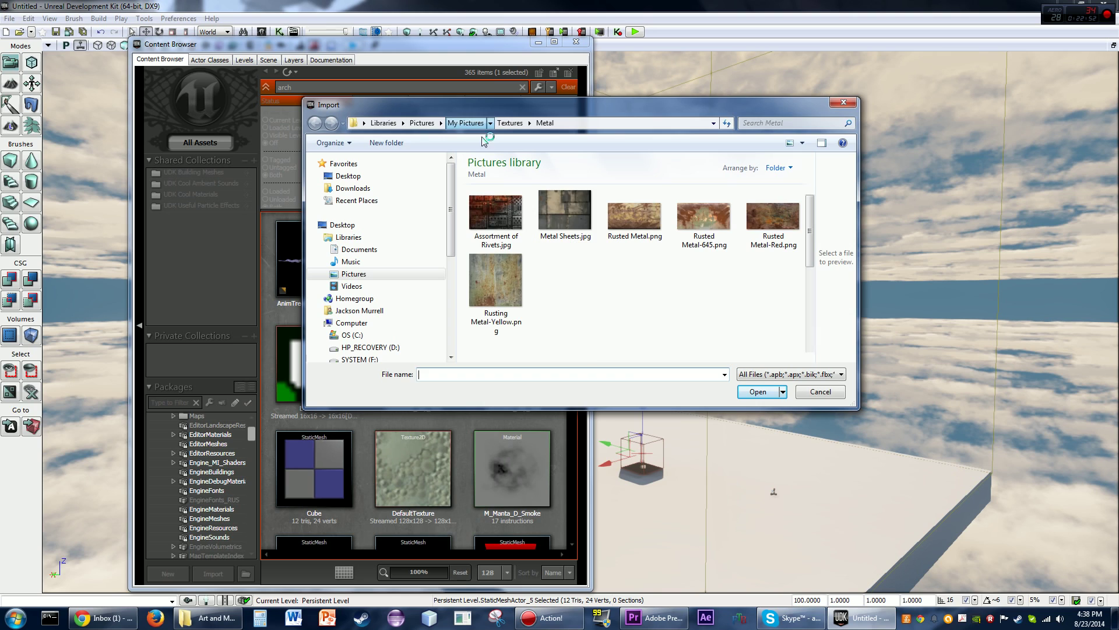
pyautogui.click(466, 123)
pyautogui.doubleClick(522, 325)
pyautogui.doubleClick(563, 221)
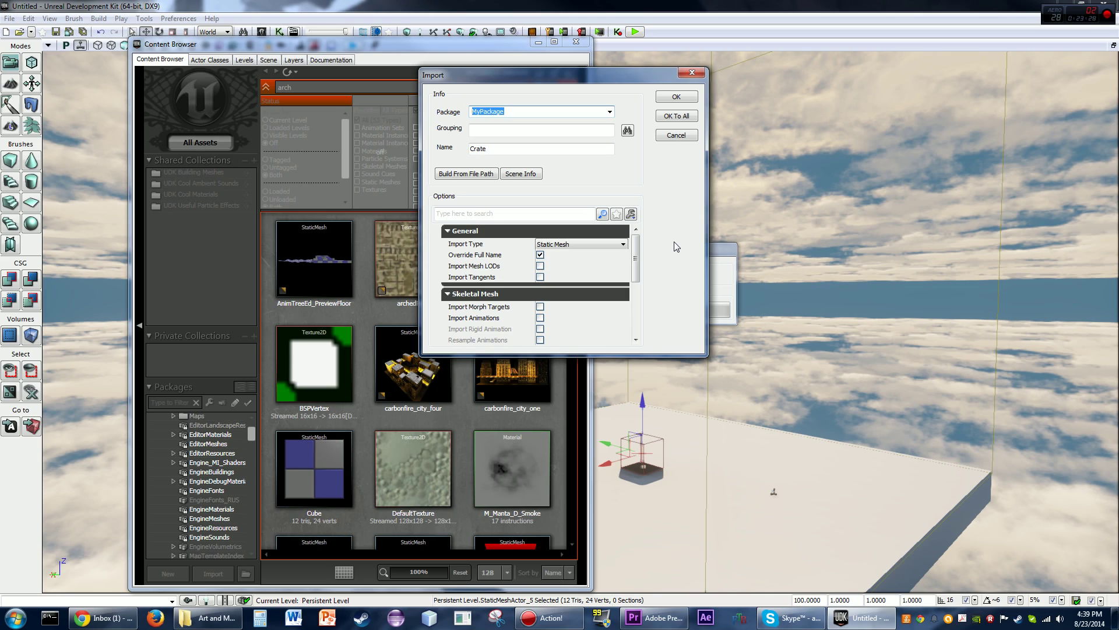
pyautogui.click(553, 245)
pyautogui.click(553, 255)
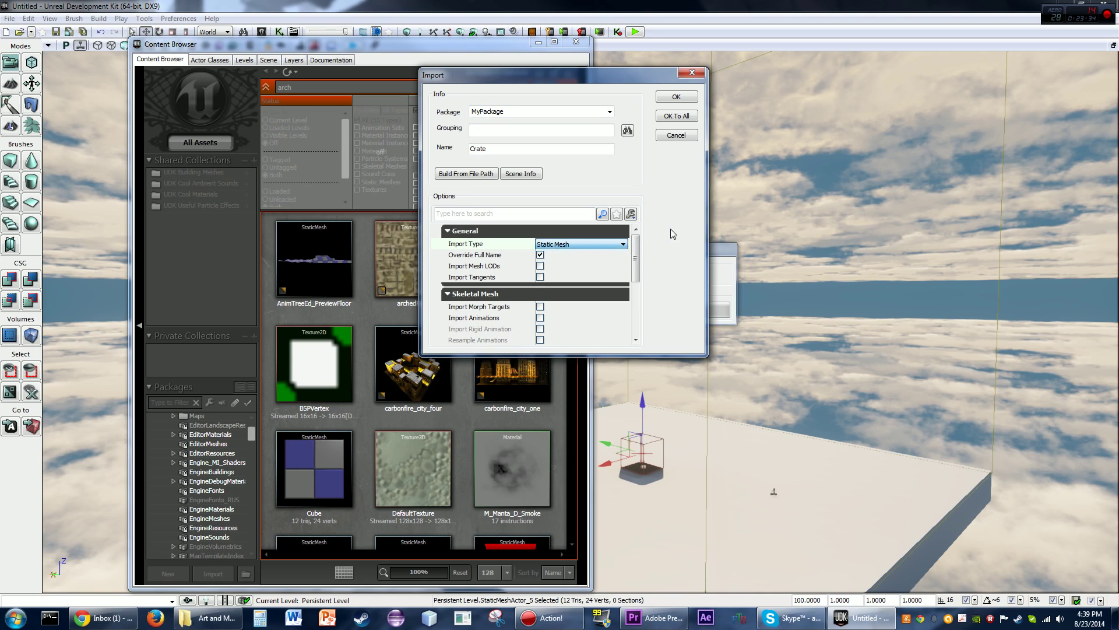
# Examine the Crate's skeletal mesh, static mesh and material import options, including Combine Meshes, and close the import dialog.
pyautogui.moveTo(638, 256); pyautogui.dragTo(634, 292)
pyautogui.click(446, 261)
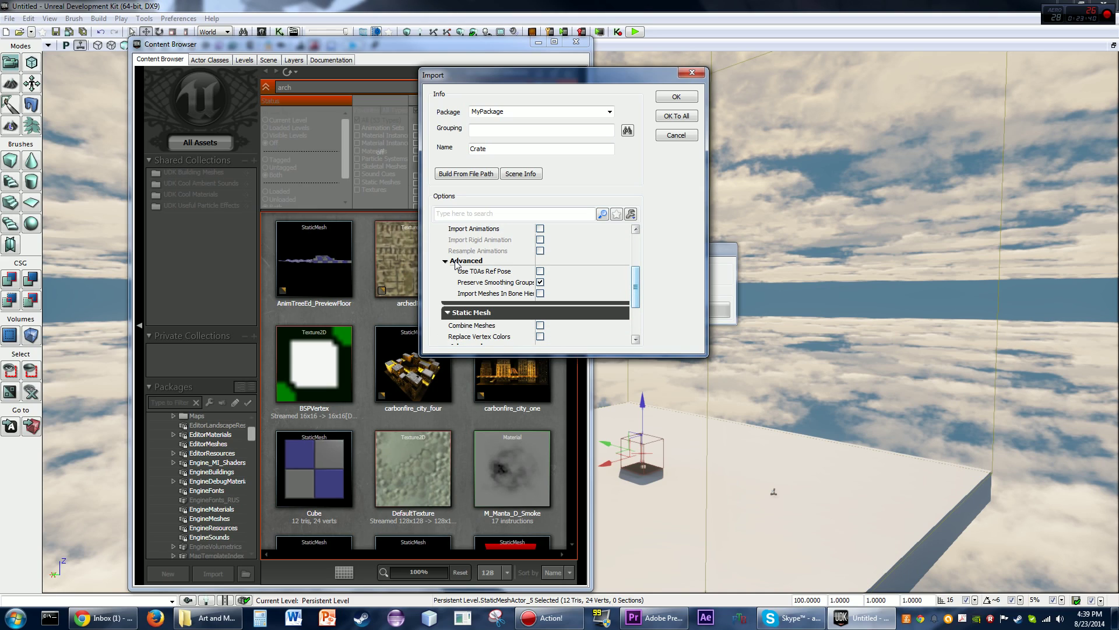
pyautogui.click(455, 262)
pyautogui.moveTo(637, 289); pyautogui.dragTo(643, 312)
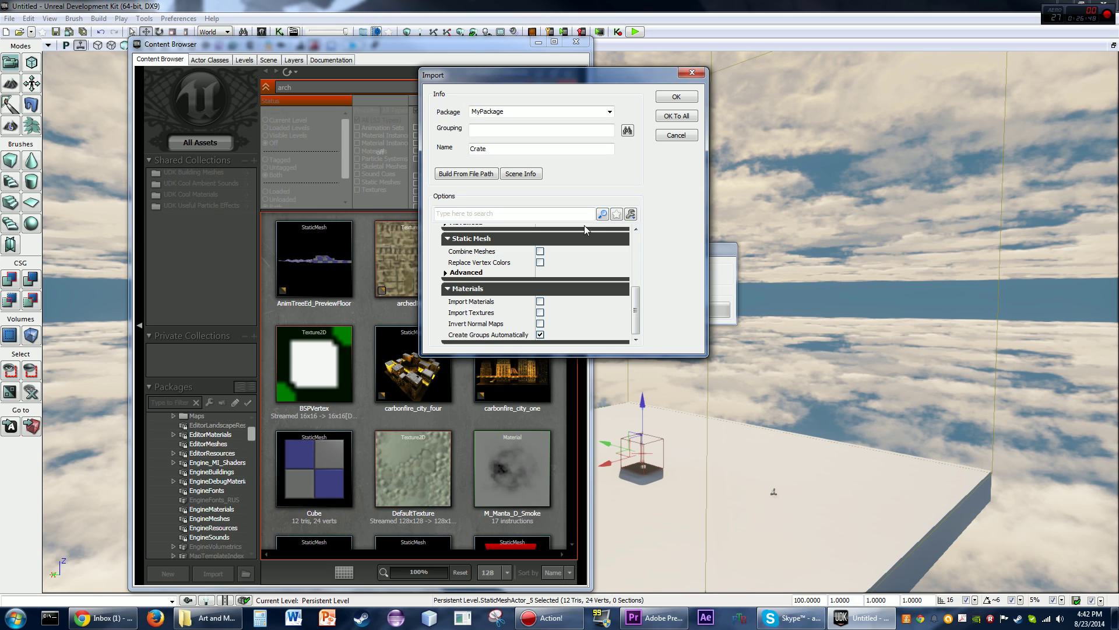
pyautogui.click(540, 252)
pyautogui.click(676, 96)
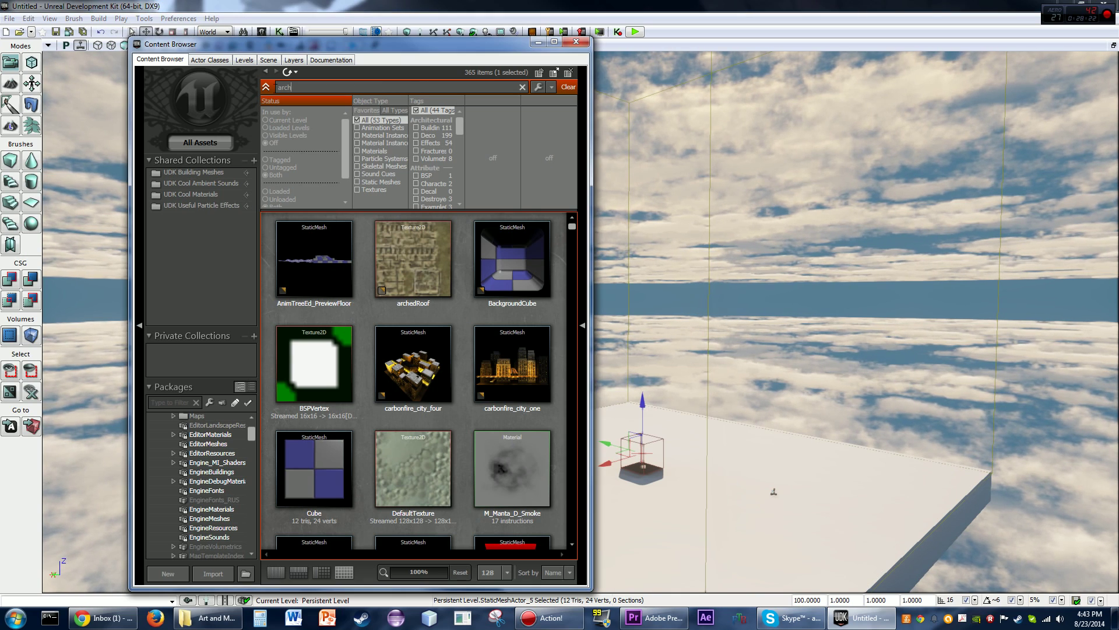
# Clear the asset search, show only Static Meshes and maximize the Content Browser.
pyautogui.doubleClick(284, 88)
pyautogui.press('BackSpace')
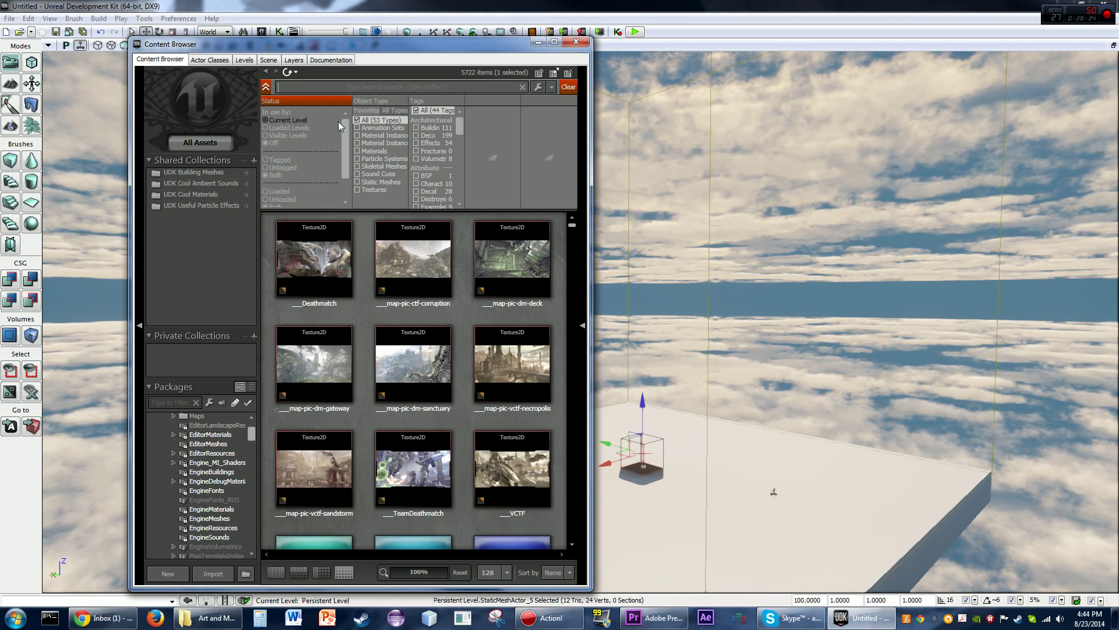
pyautogui.click(377, 181)
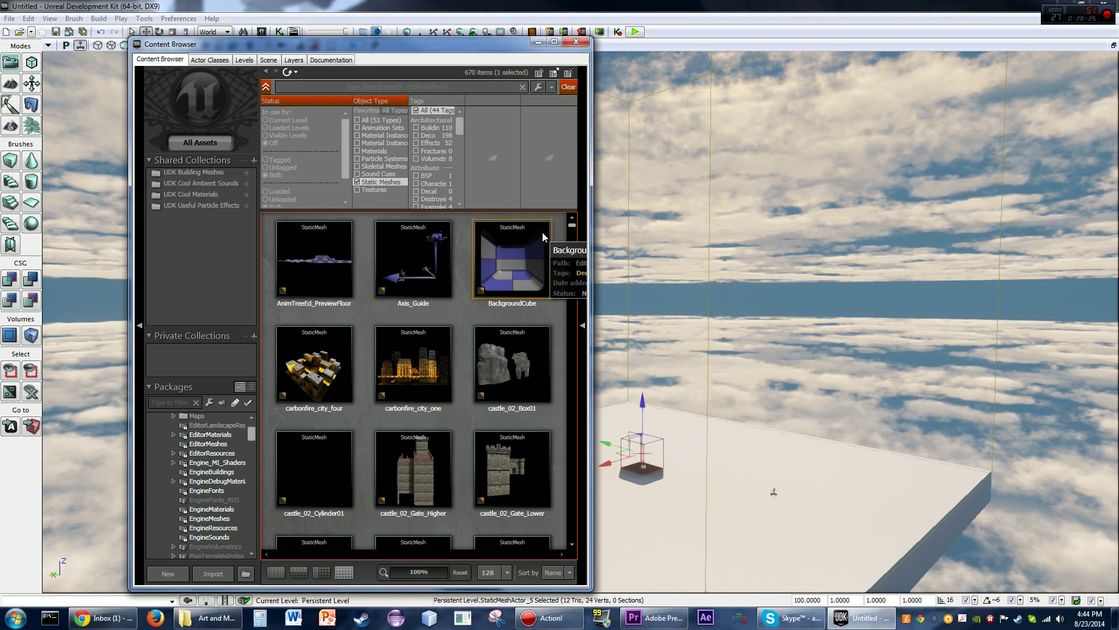
pyautogui.click(554, 42)
# Inspect the S_HU_Deco_SM_StorageTanks03 mesh in the Static Mesh Editor, and close both the editor and the Content Browser.
pyautogui.scroll(-10, 799, 294)
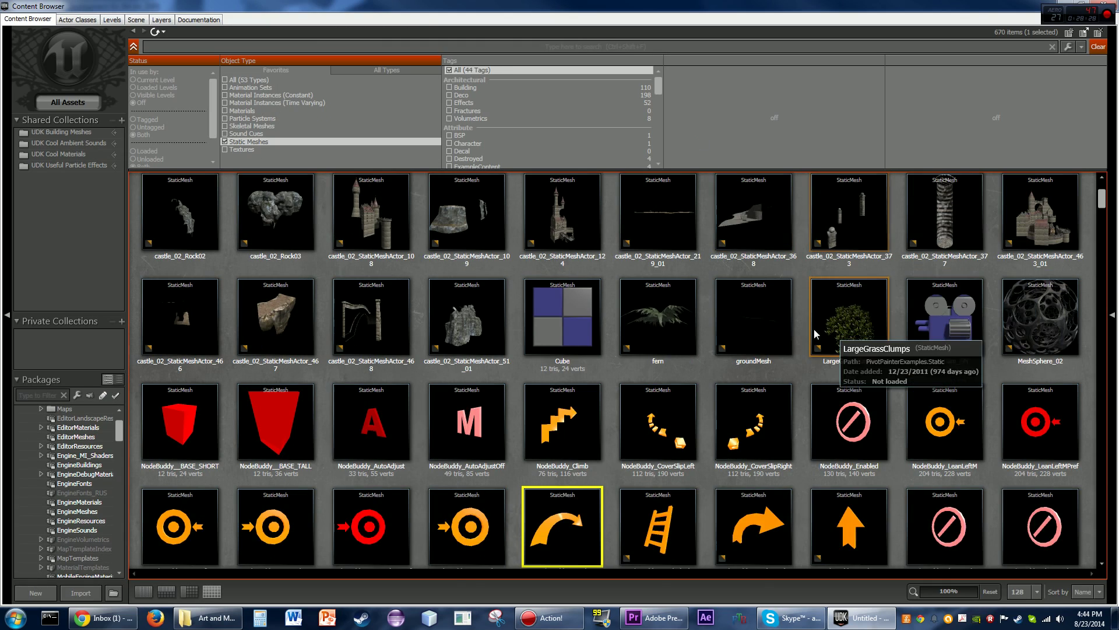
pyautogui.scroll(-10, 705, 421)
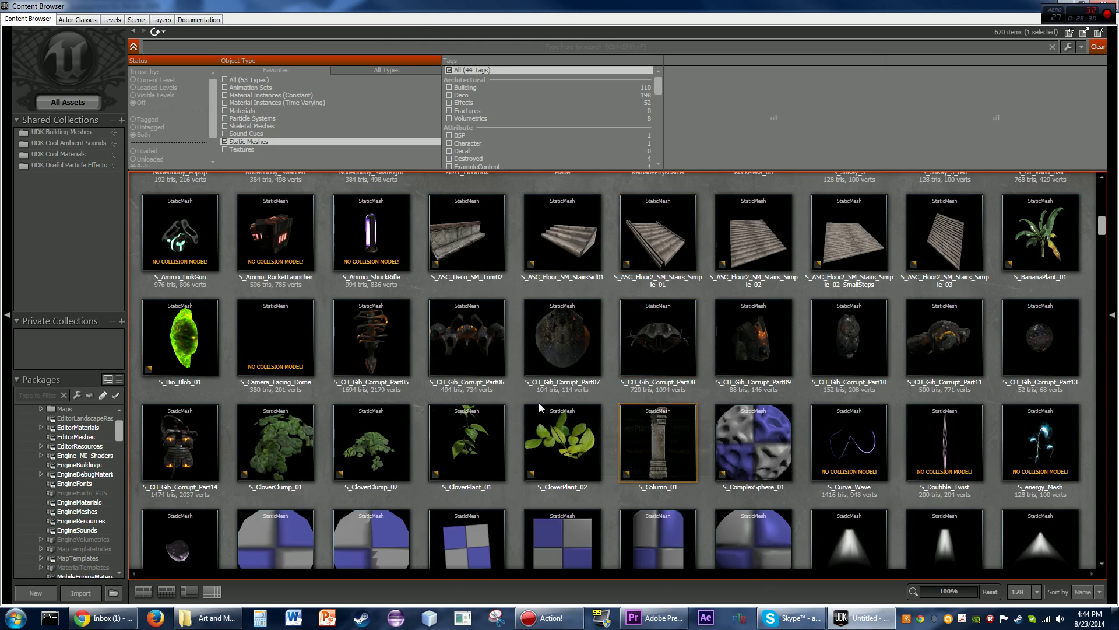
pyautogui.scroll(-5, 667, 410)
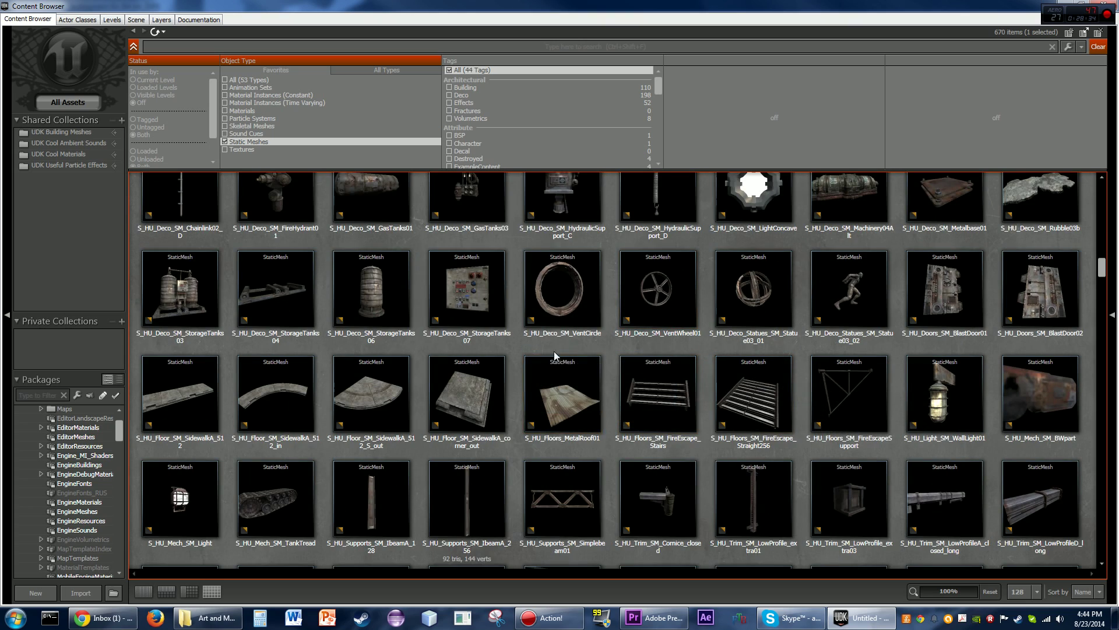
pyautogui.doubleClick(188, 298)
pyautogui.moveTo(611, 315); pyautogui.dragTo(661, 318)
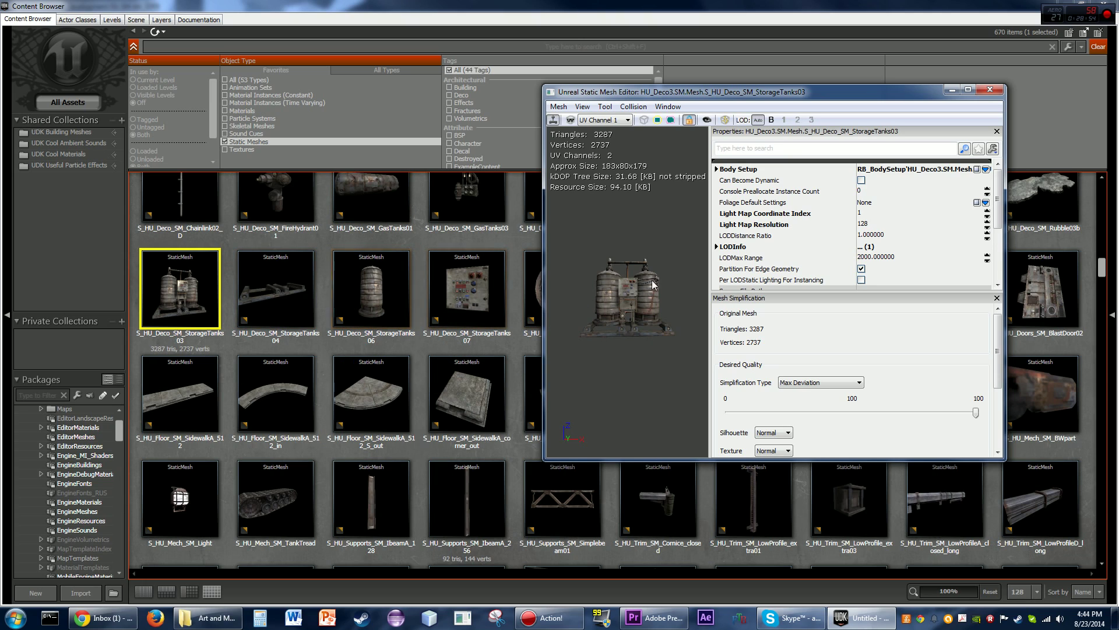
pyautogui.click(990, 89)
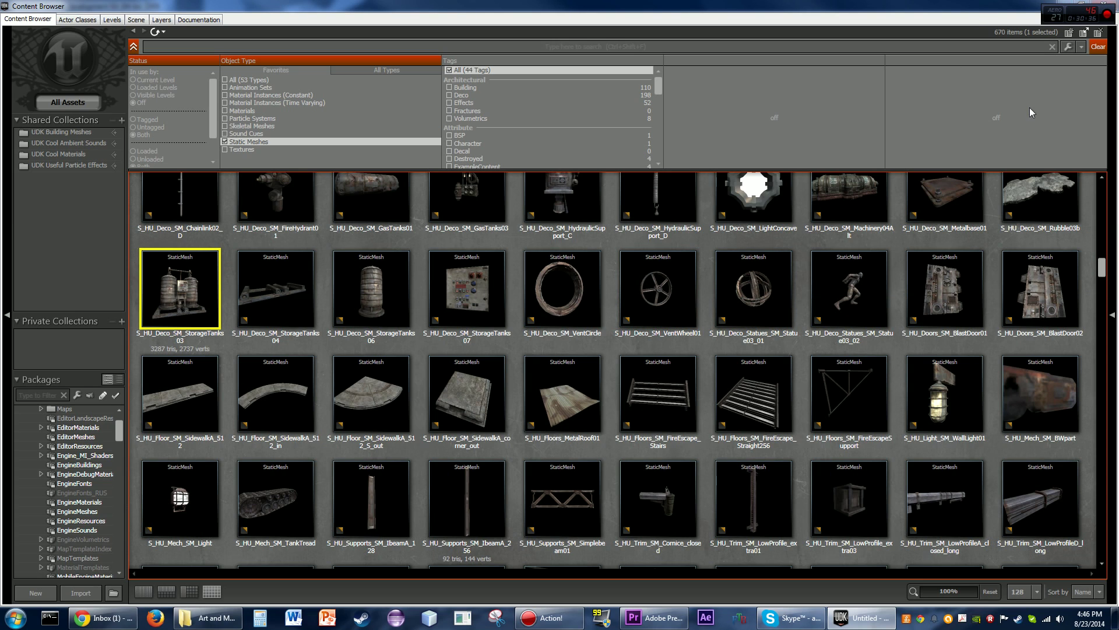
pyautogui.click(1104, 5)
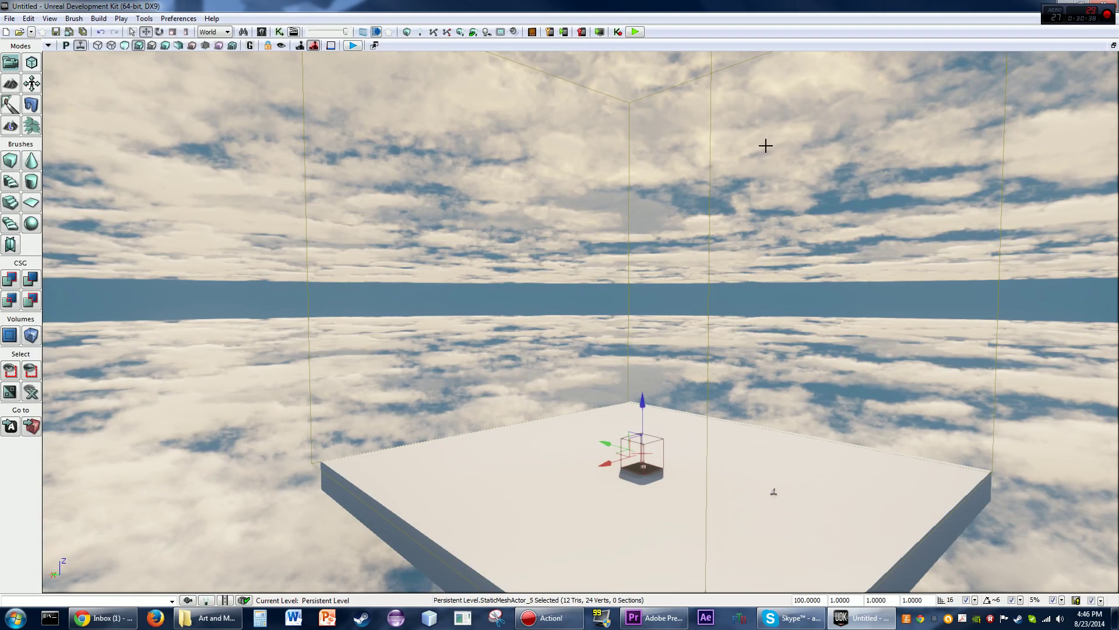